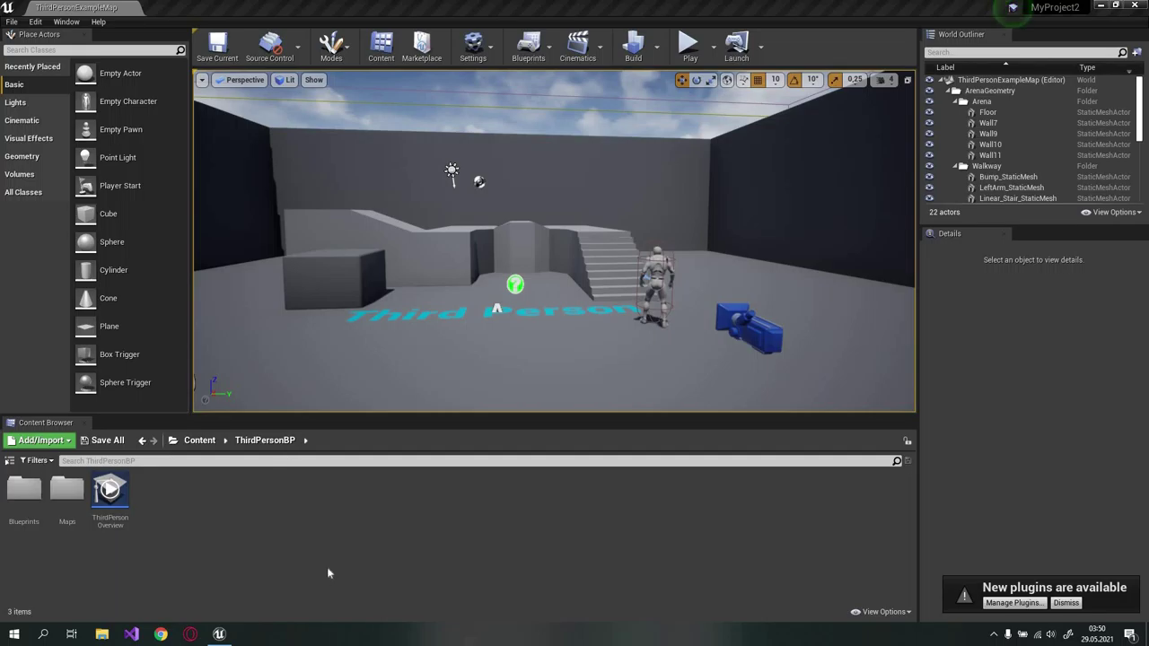
Step: Create a new Blueprint class in ThirdPersonBP with TriggerBox as its parent class
right_click(290, 514)
left_click(363, 232)
type("tri")
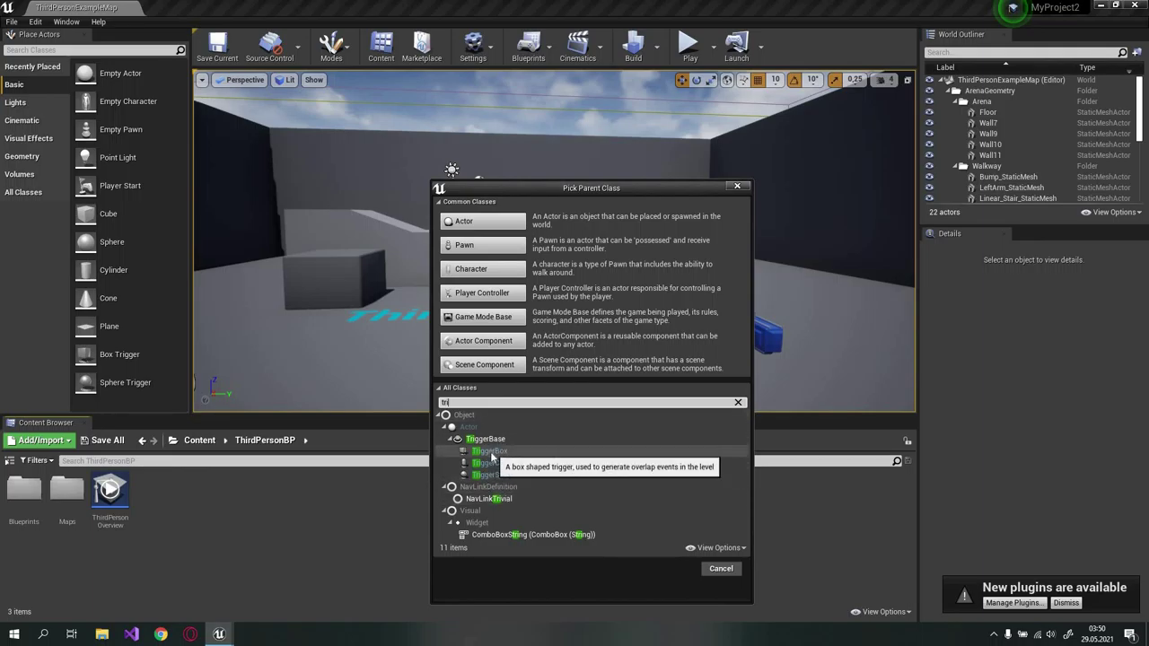
left_click(489, 450)
left_click(673, 568)
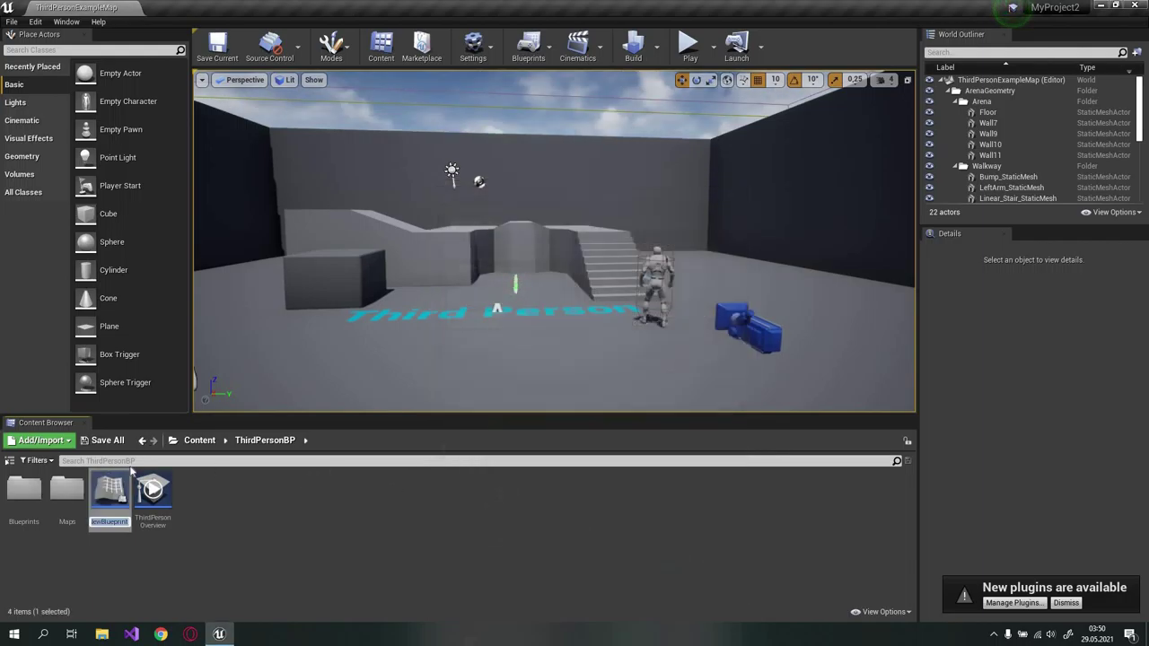
Step: Place NewBlueprint in the level and set its X scale to 10
mouse_move(96, 484)
left_mouse_down()
mouse_move(403, 356)
mouse_move(405, 297)
left_mouse_up()
right_click_drag(406, 297, 503, 286)
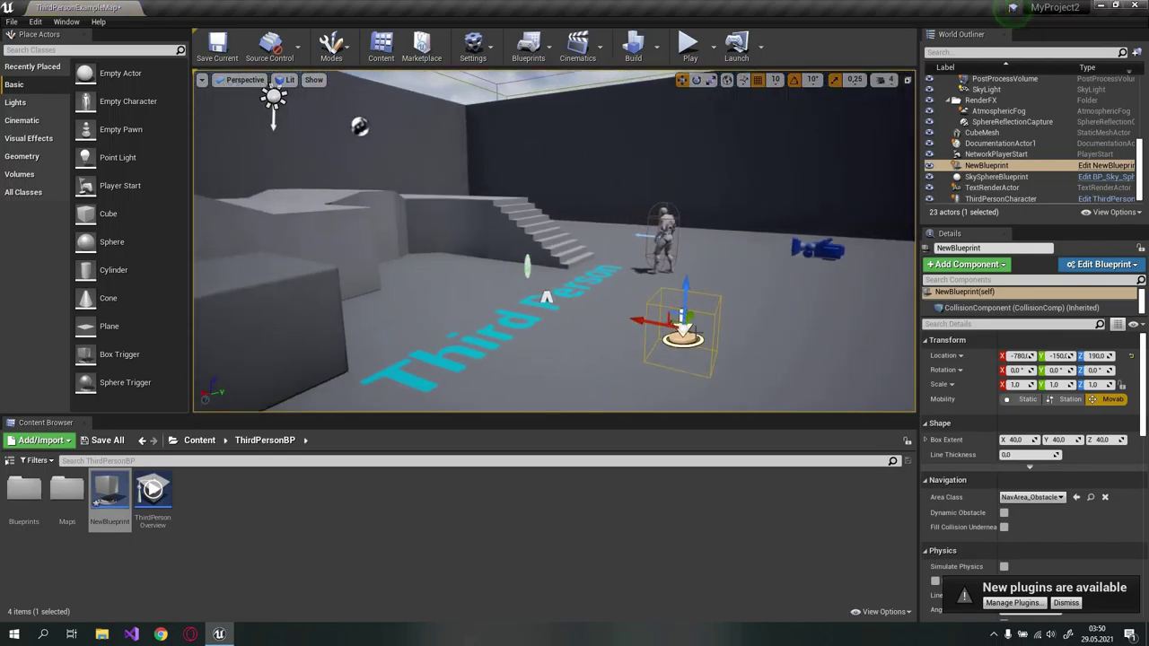
left_click(1015, 384)
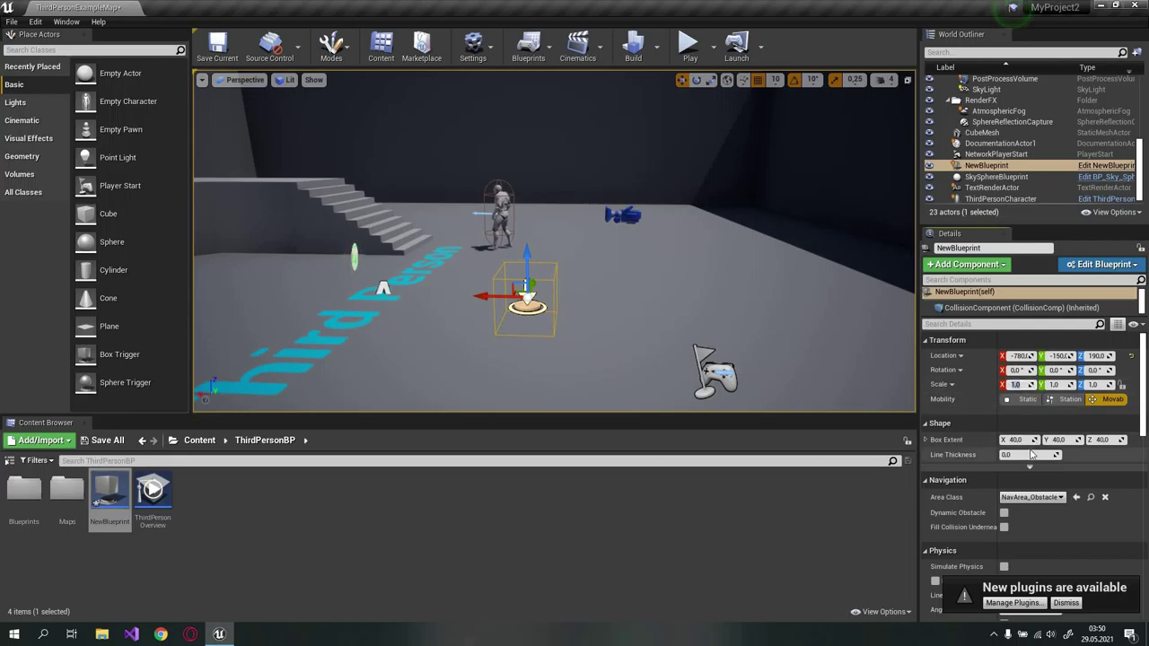
type("10")
key("Return")
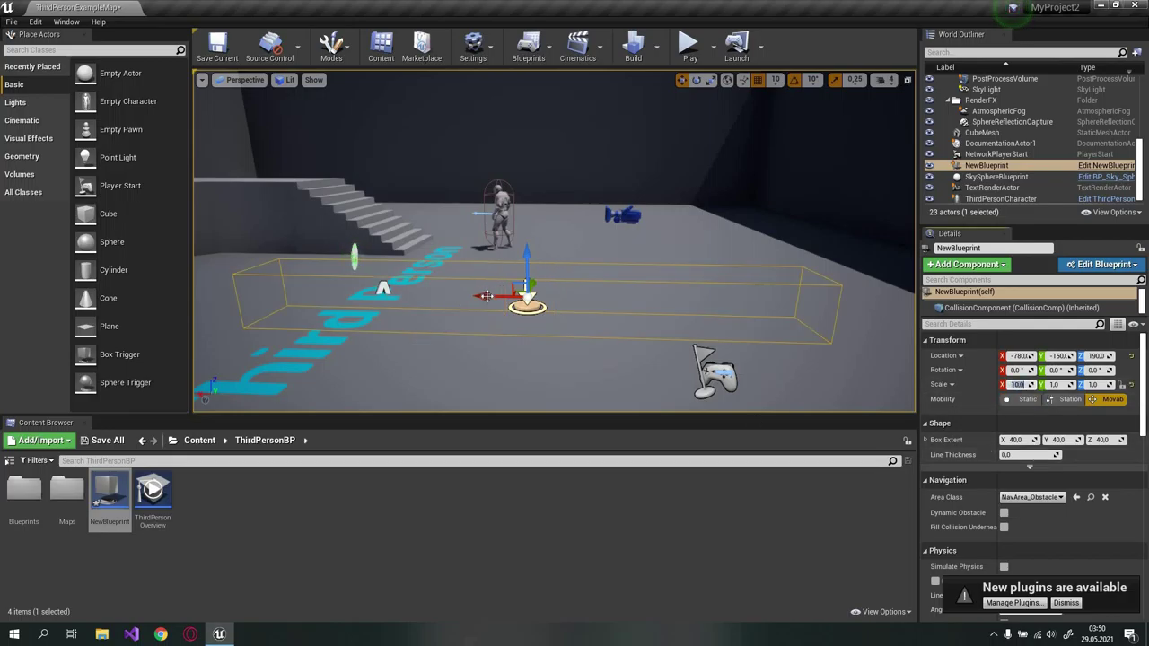
Step: Set Y scale to 5, move the box to location -940, -300, and add a Box Trigger
left_click_drag(503, 296, 592, 298)
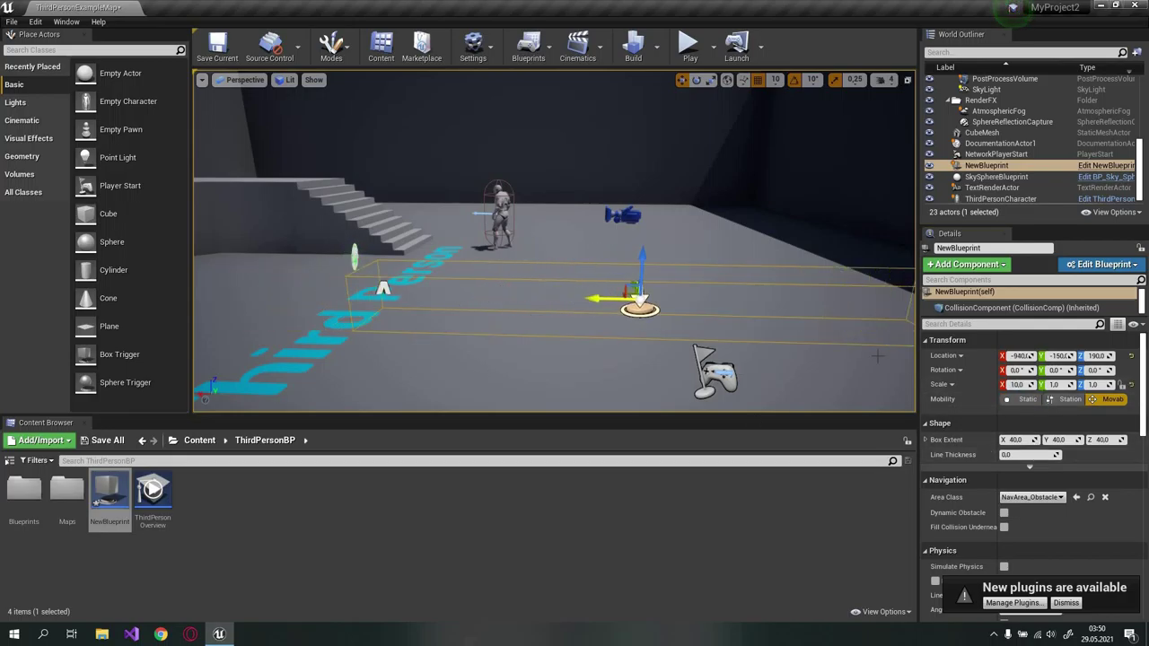
left_click_drag(1055, 385, 1077, 384)
right_click_drag(516, 235, 628, 235)
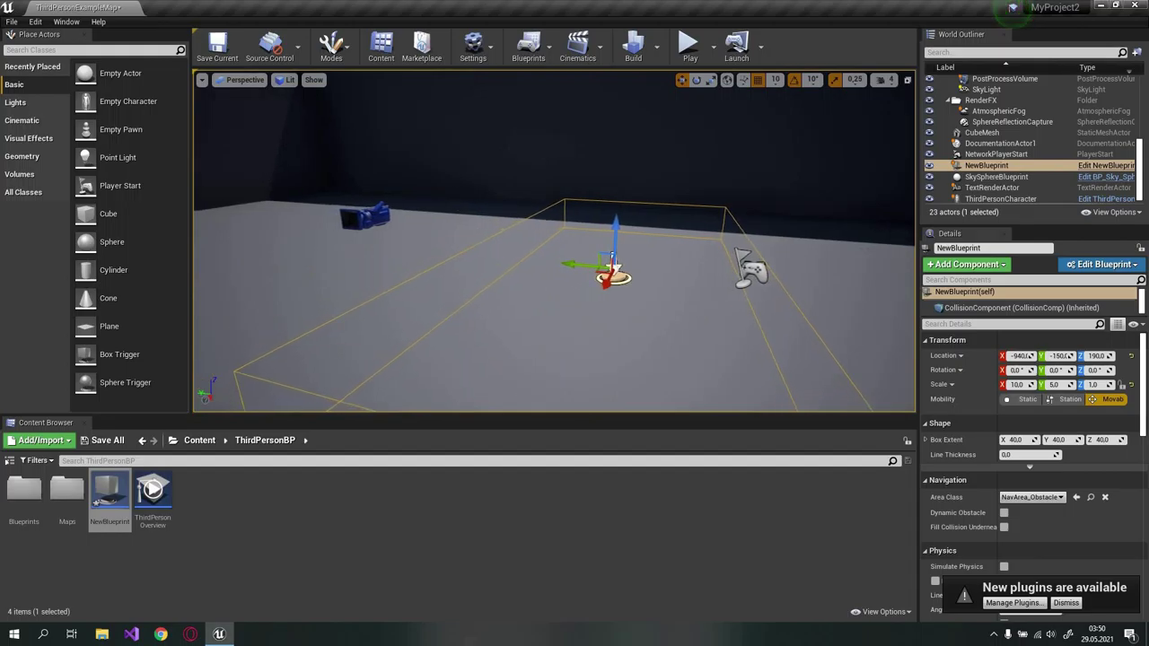
left_click_drag(574, 266, 673, 270)
key("f")
mouse_move(365, 249)
right_mouse_down()
mouse_move(592, 225)
mouse_move(503, 287)
right_mouse_up()
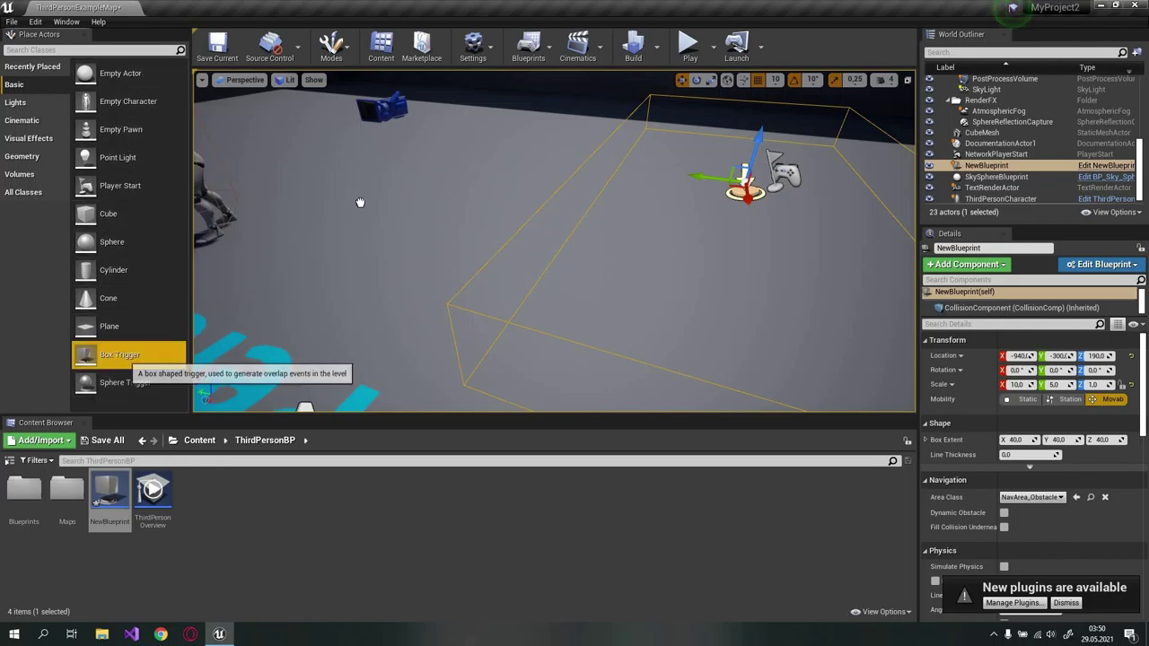
mouse_move(121, 355)
left_mouse_down()
mouse_move(373, 217)
mouse_move(359, 216)
mouse_move(341, 150)
left_mouse_up()
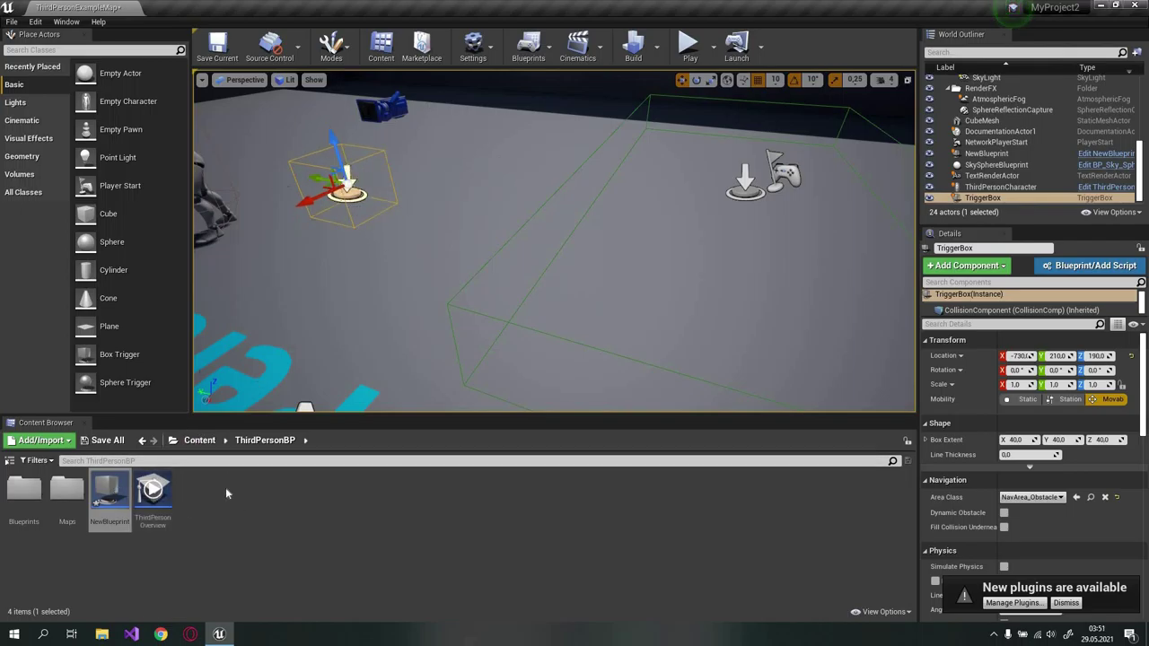
Step: Convert the Box Trigger into a TriggerBox_Blueprint asset and close its editor
left_click(1069, 269)
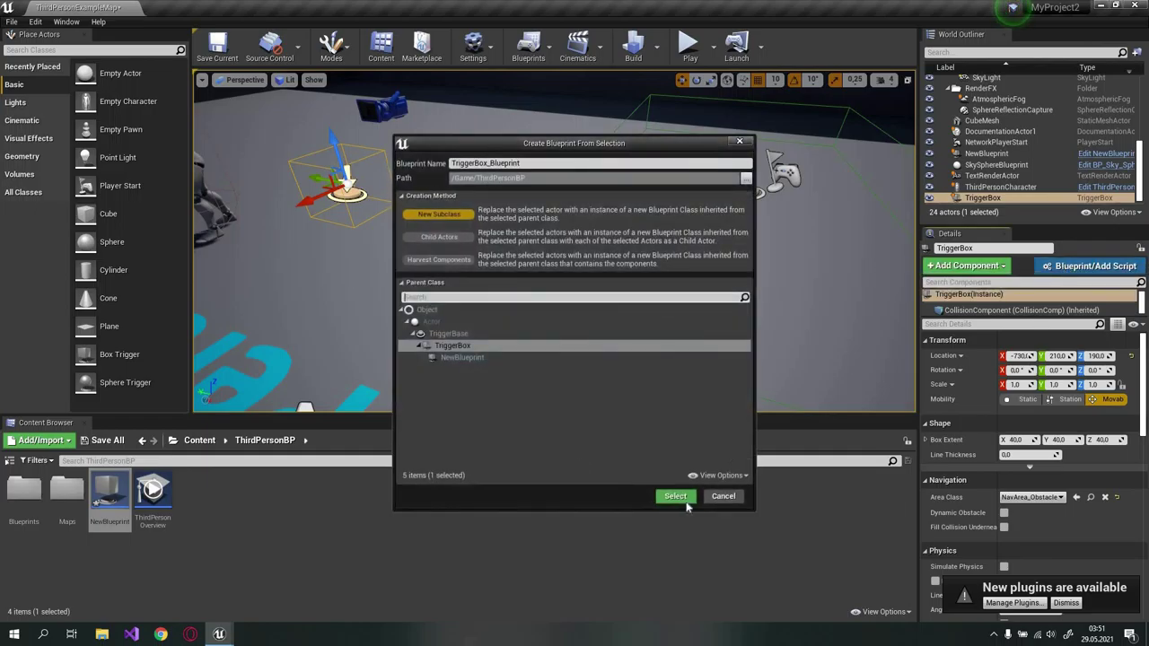
key("Return")
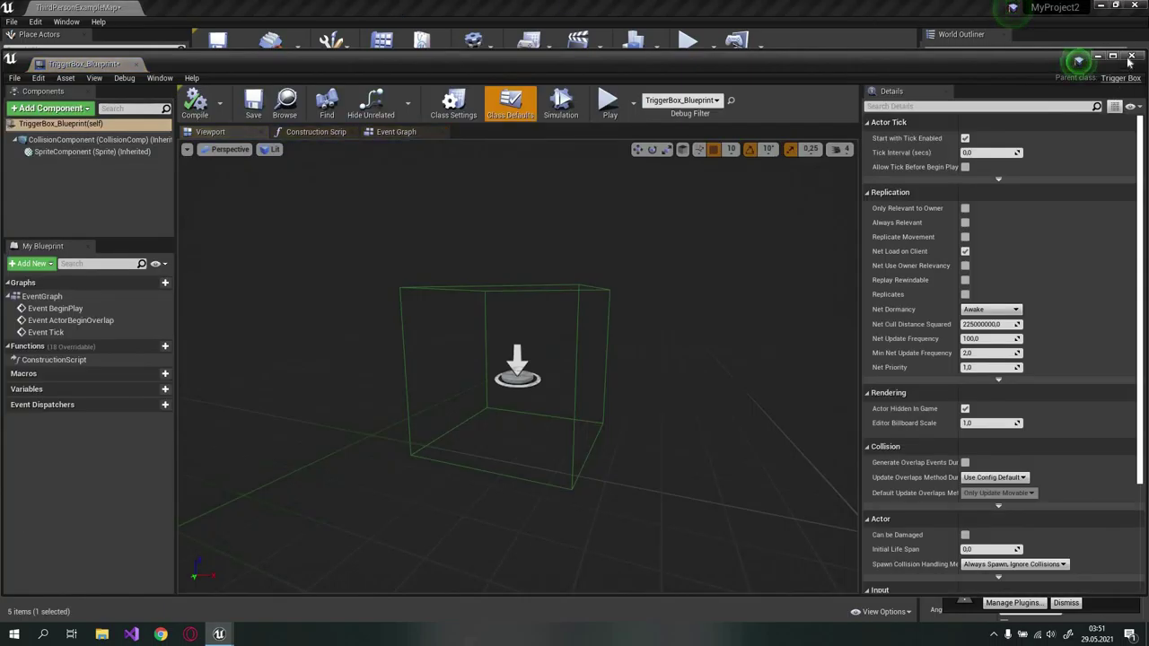
left_click(1131, 56)
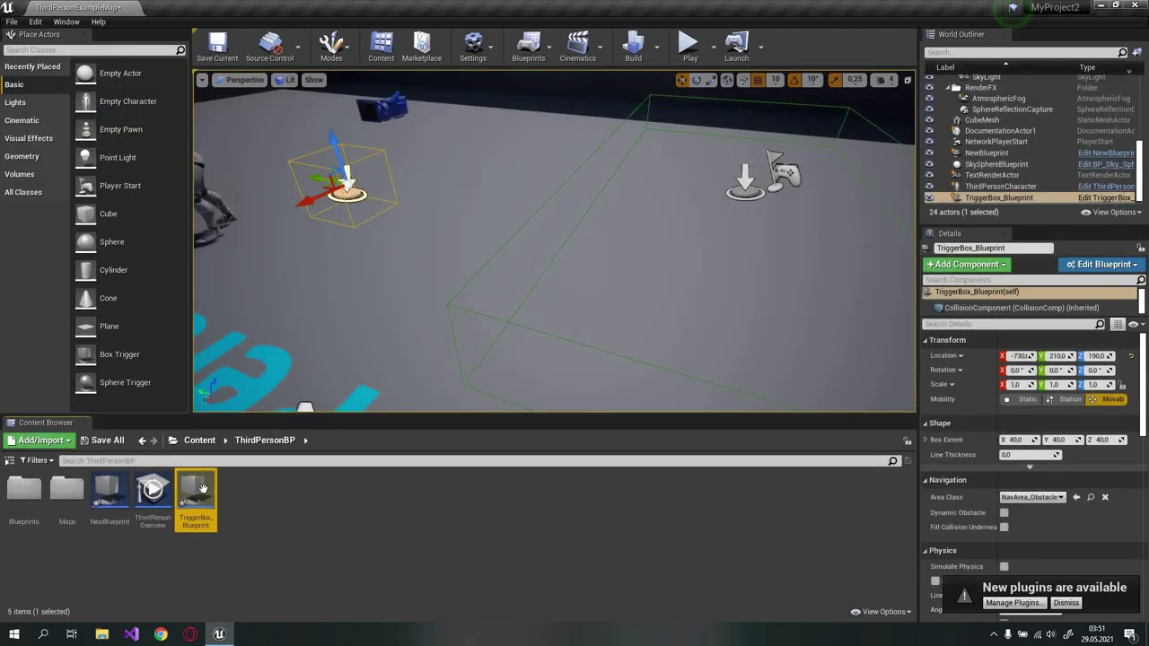
Step: Force-delete the TriggerBox_Blueprint asset despite its remaining references
key("Delete")
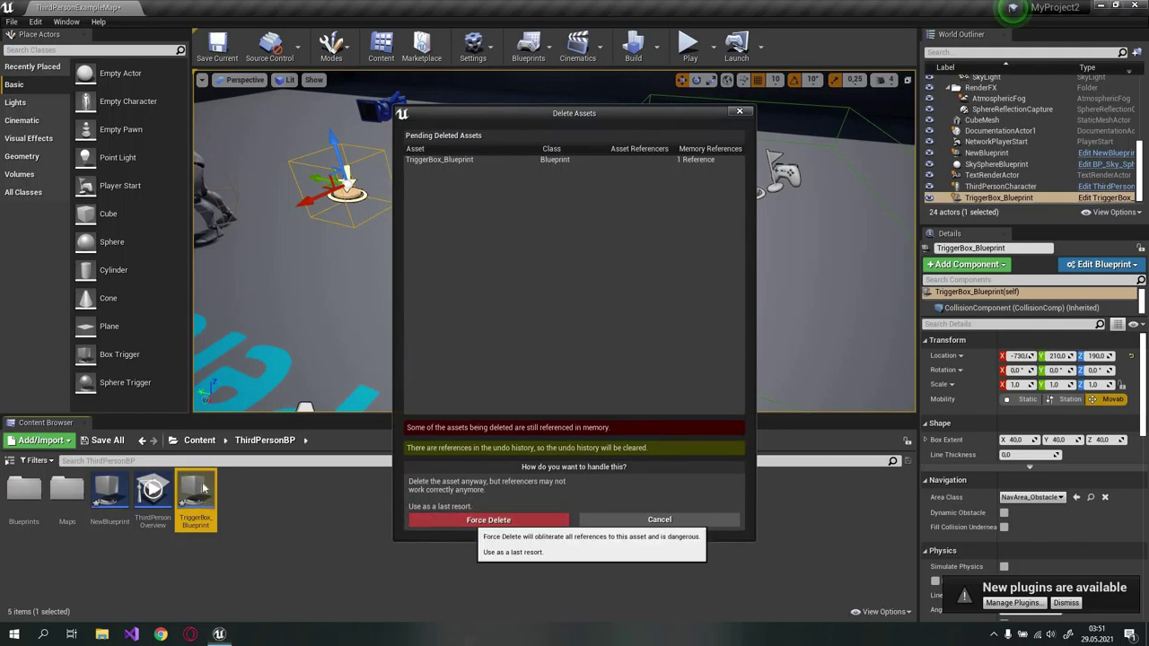
left_click(470, 524)
left_click_drag(370, 327, 371, 326)
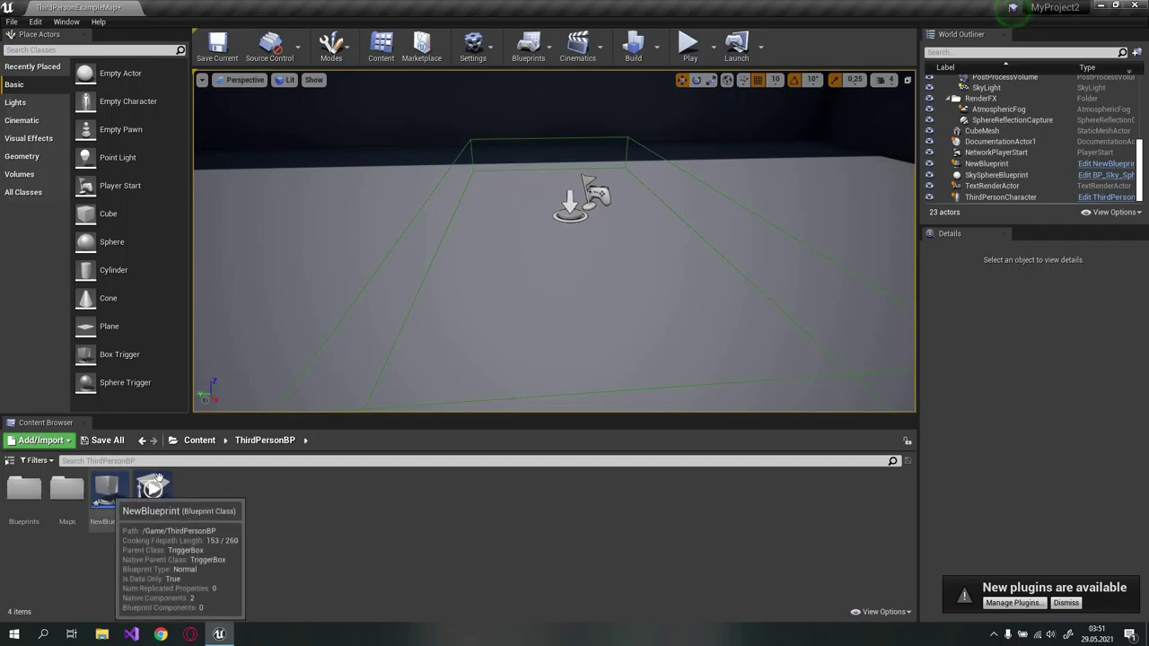
Step: Open NewBlueprint and show CollisionComponent's Begin and End Overlap events in the Details panel
double_click(110, 493)
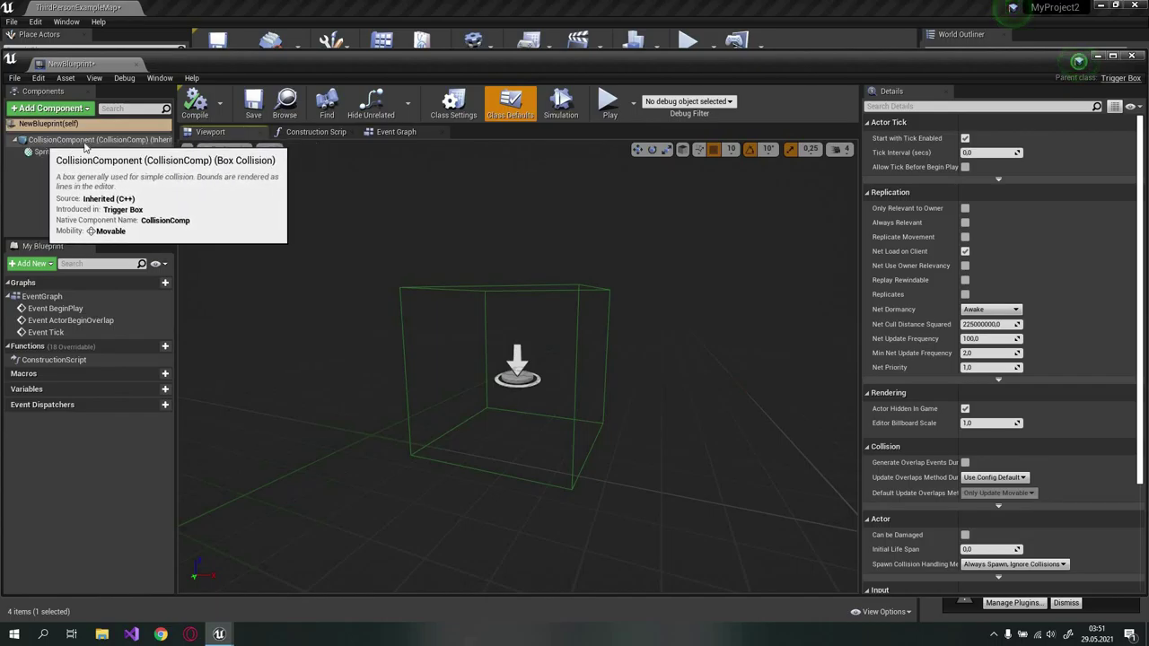
left_click(95, 141)
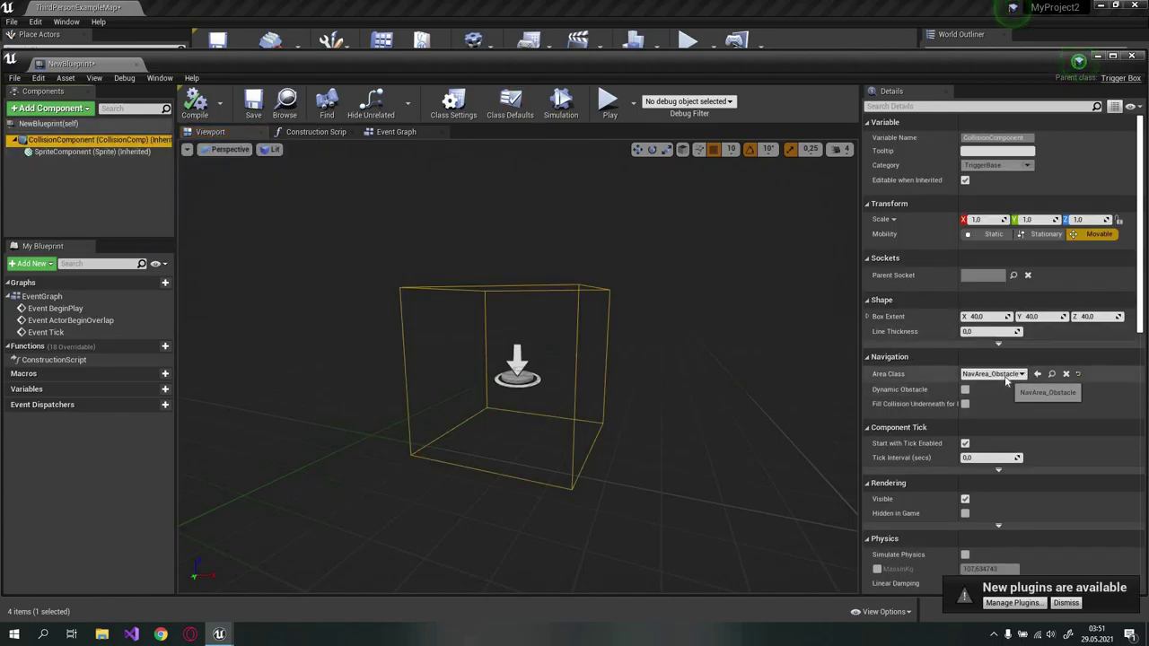
scroll(1005, 378, "down", 5)
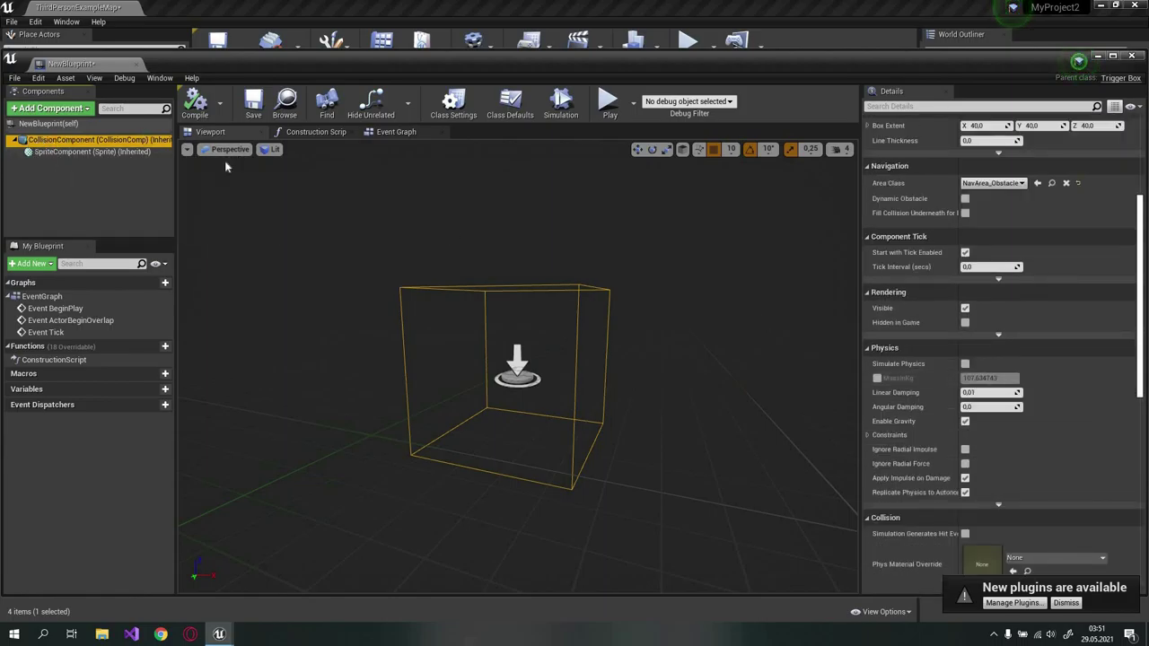
scroll(1069, 405, "down", 3)
scroll(1042, 374, "down", 6)
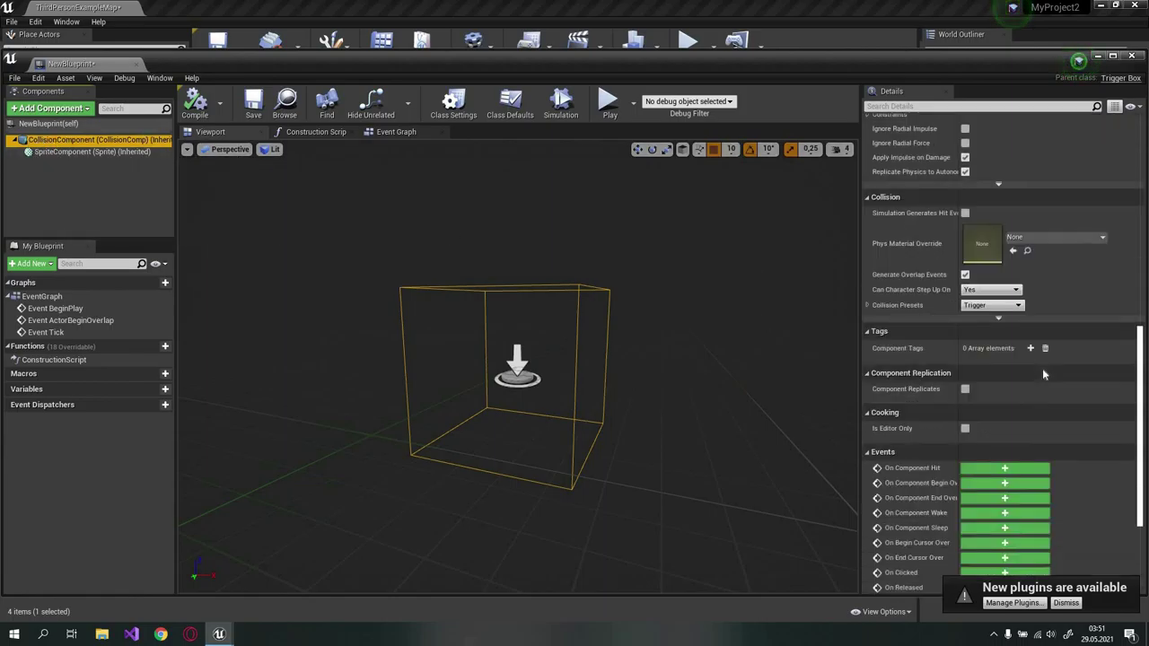
scroll(1044, 374, "down", 5)
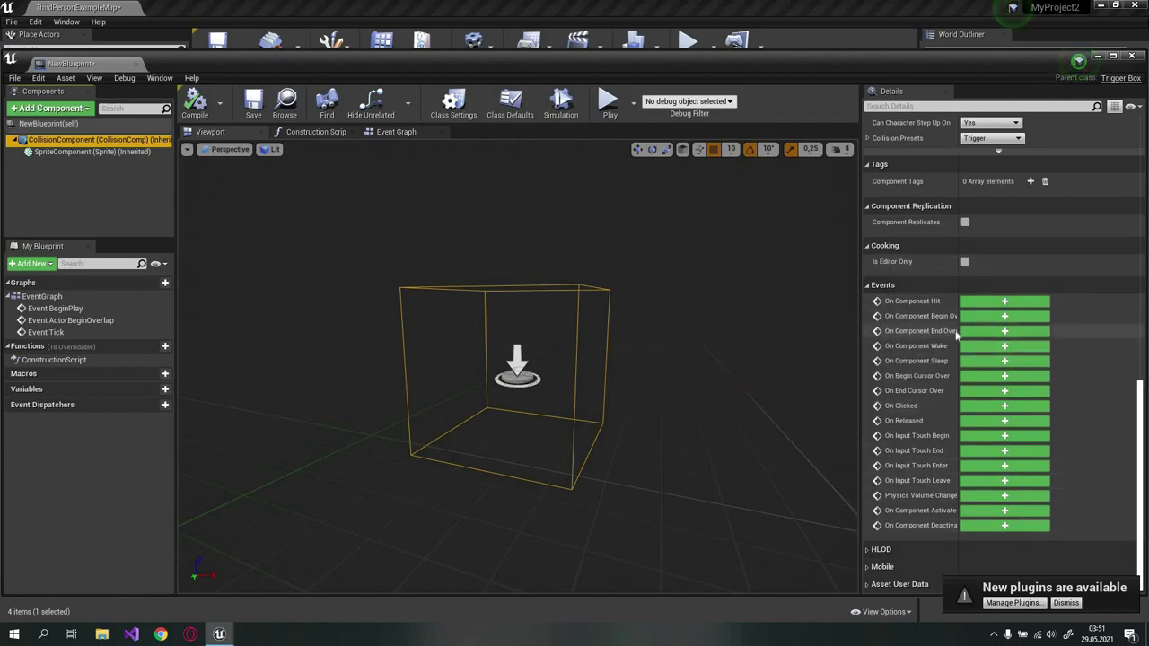
left_click_drag(1017, 331, 1018, 331)
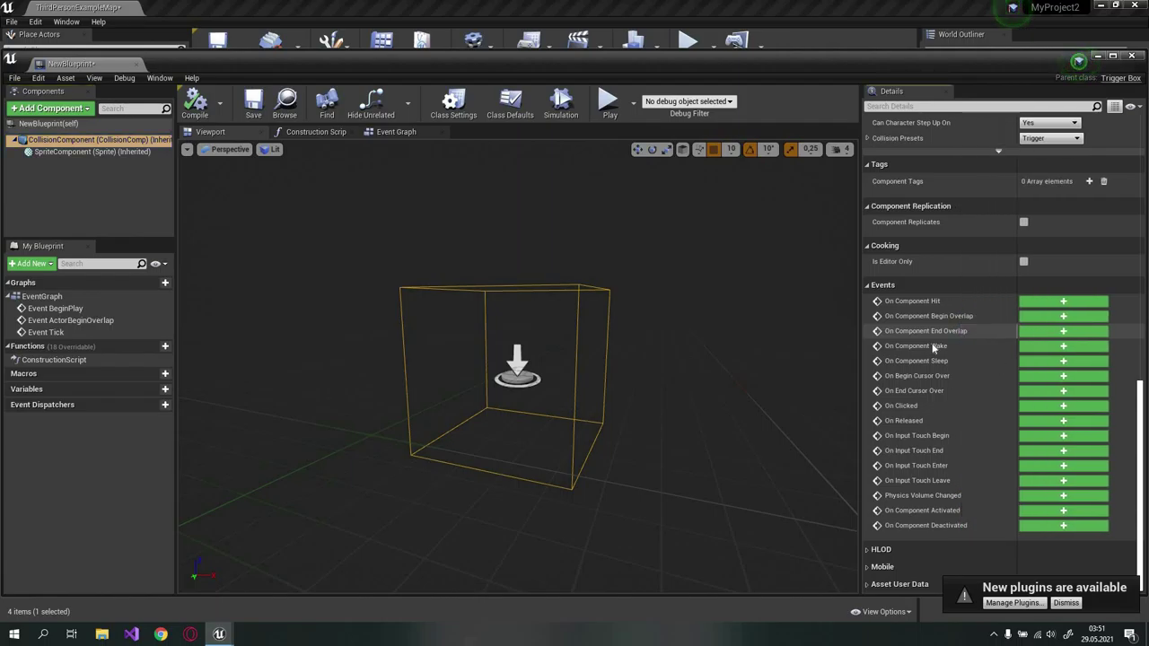
mouse_move(982, 321)
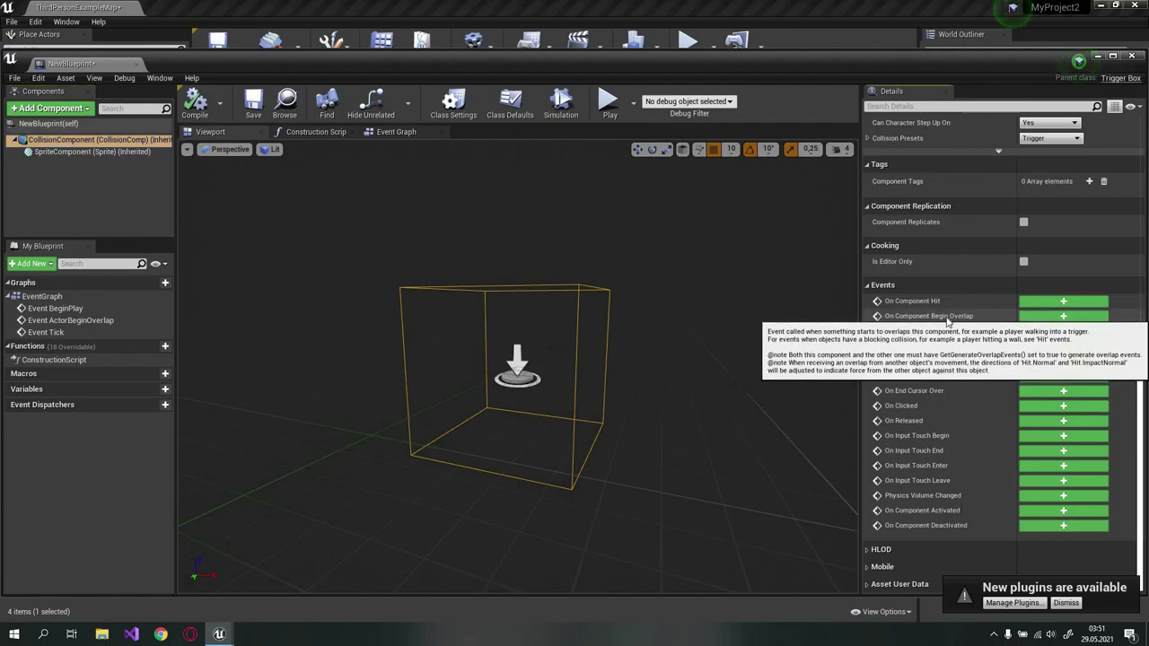
mouse_move(918, 338)
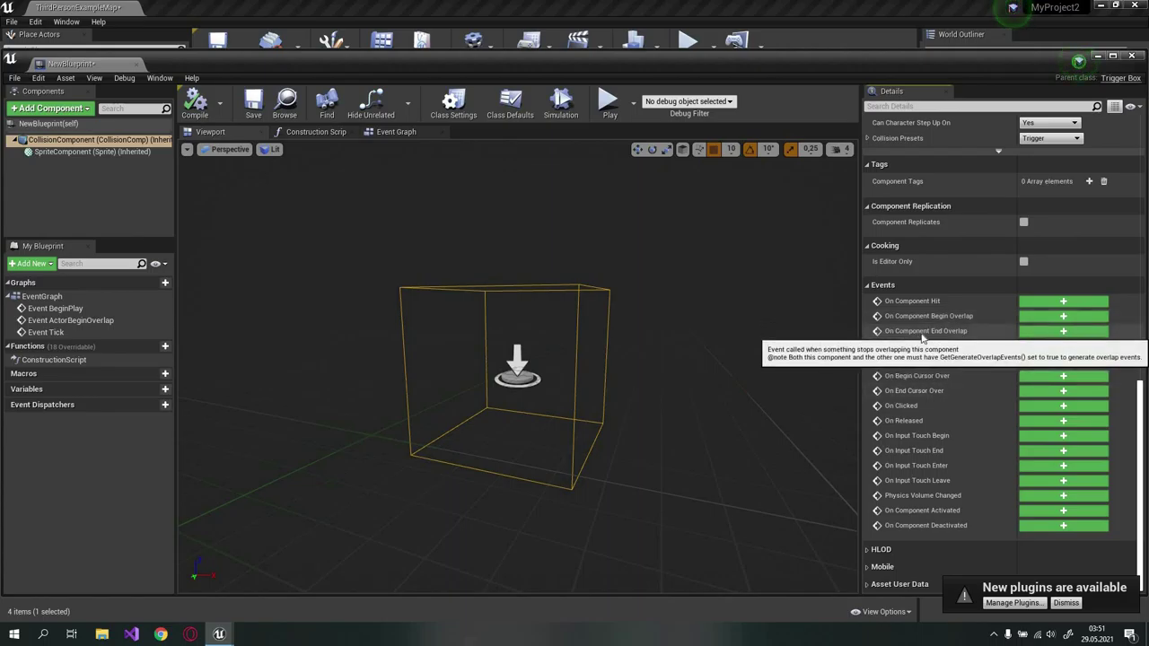
Step: Wire an On Component Begin Overlap event to a Print String node and compile
left_click(1063, 317)
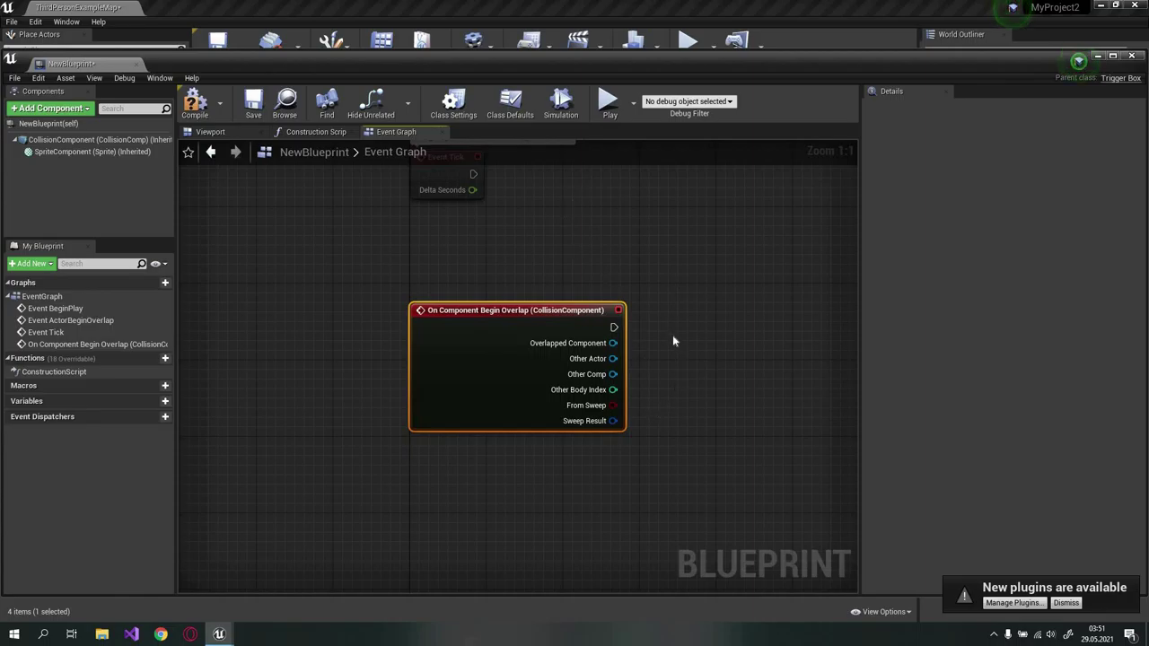
left_click_drag(614, 327, 727, 317)
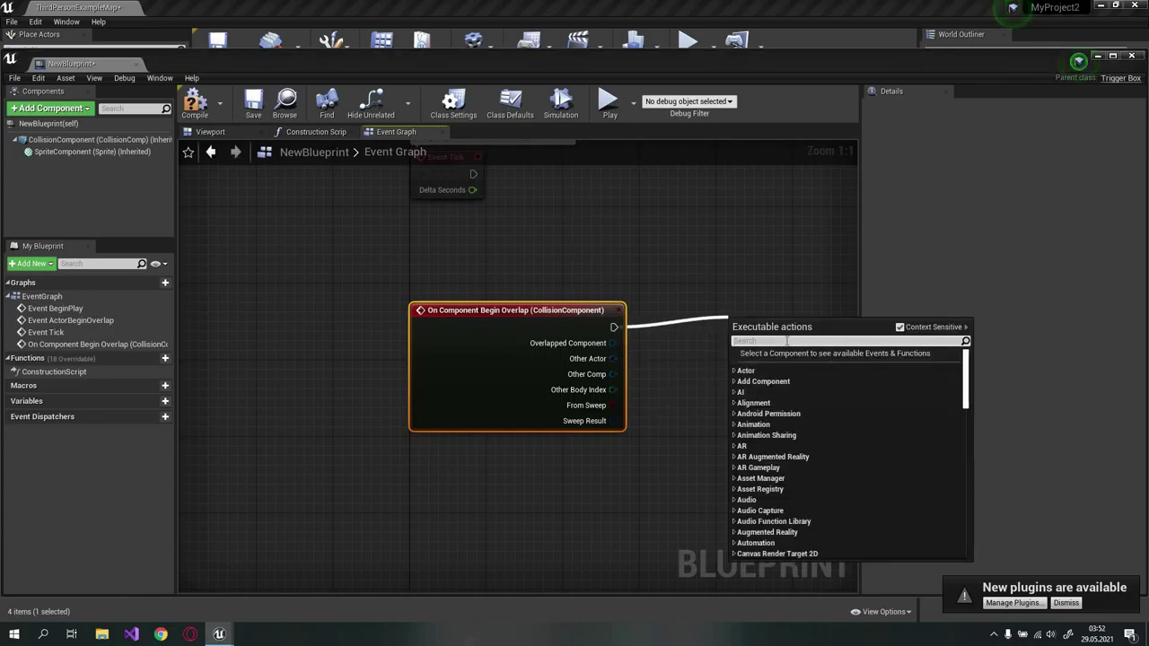
type("pr")
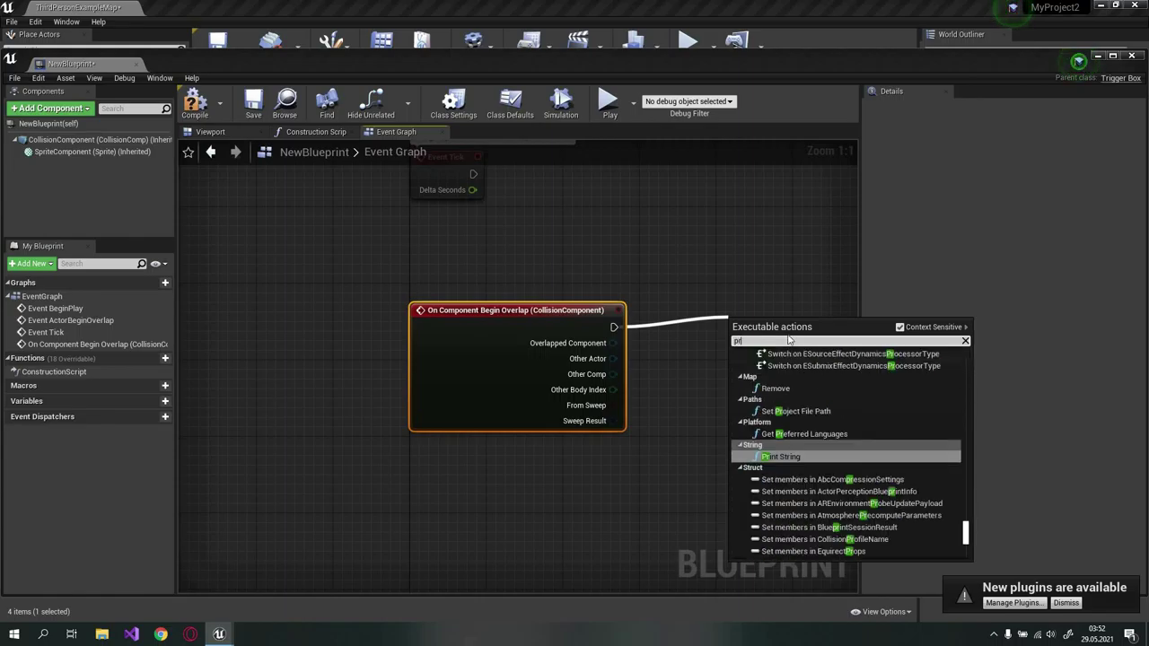
left_click(798, 456)
type("girdi")
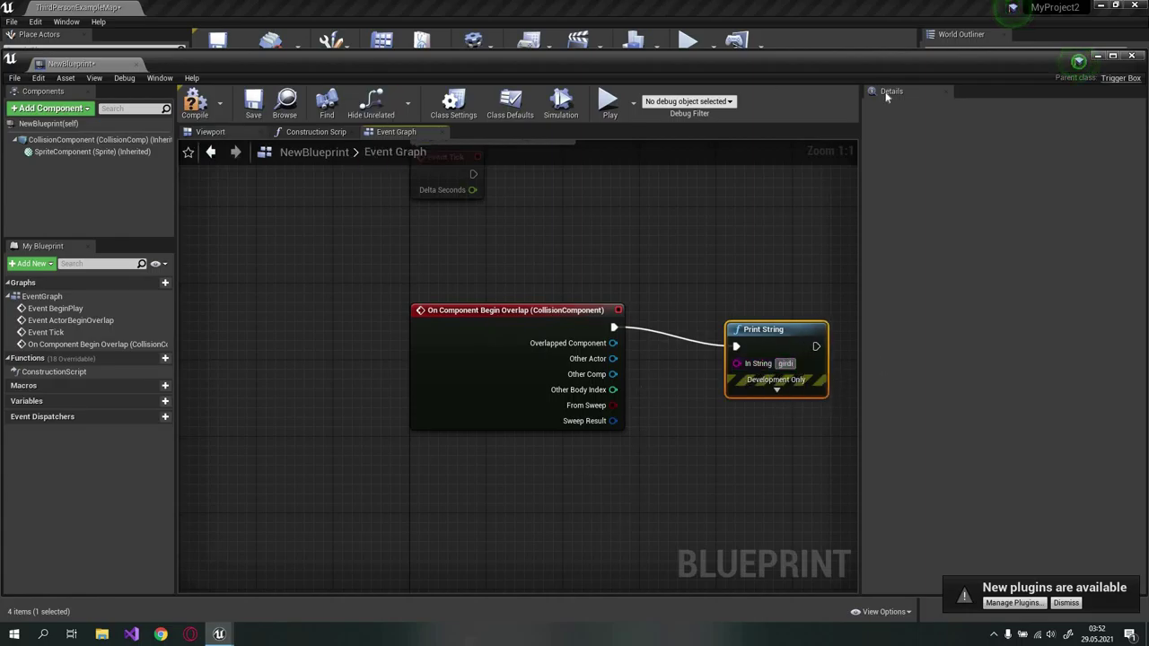
left_click(195, 103)
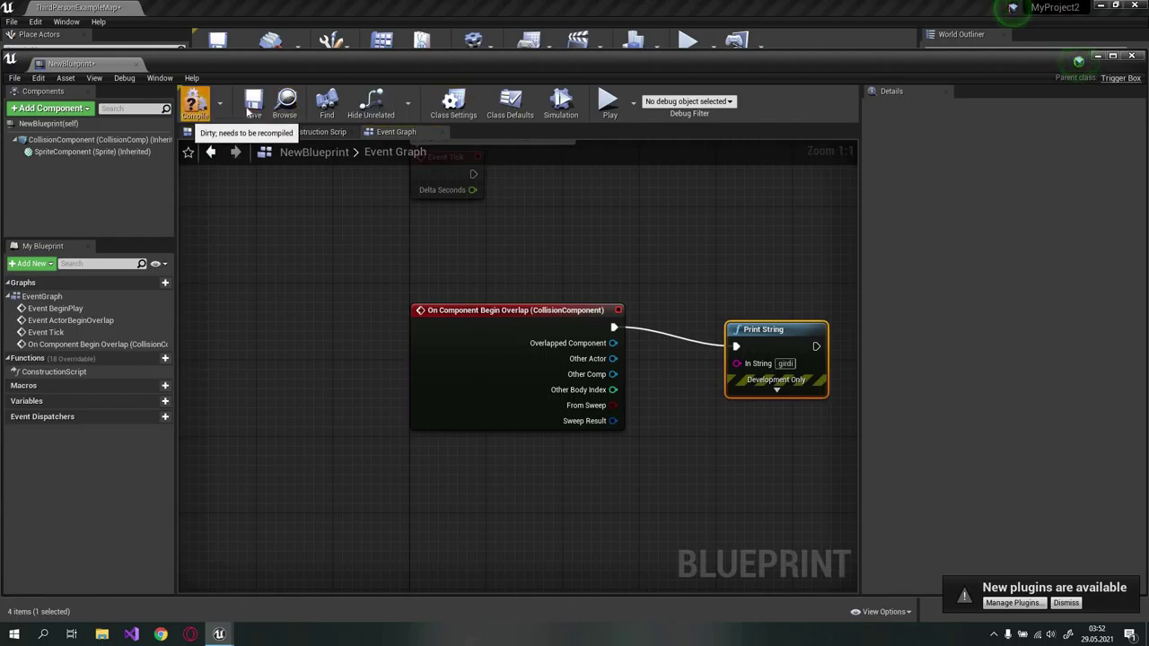
left_click(96, 141)
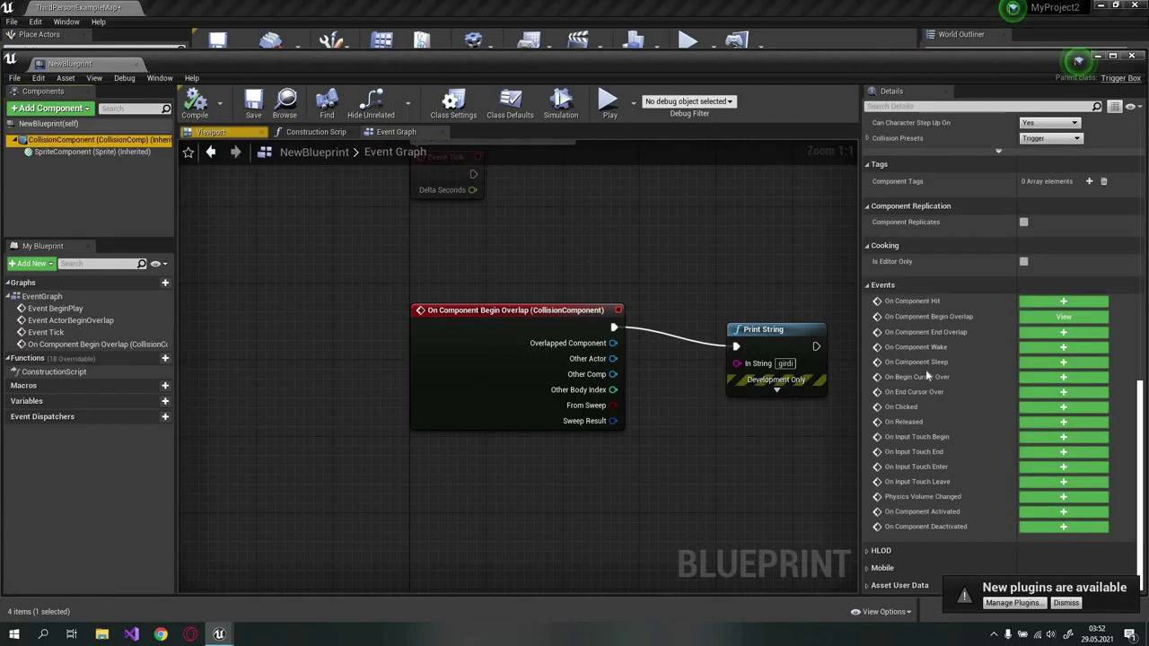
Step: Add an On Component End Overlap event feeding a Print String node that prints çıktı
left_click(1060, 332)
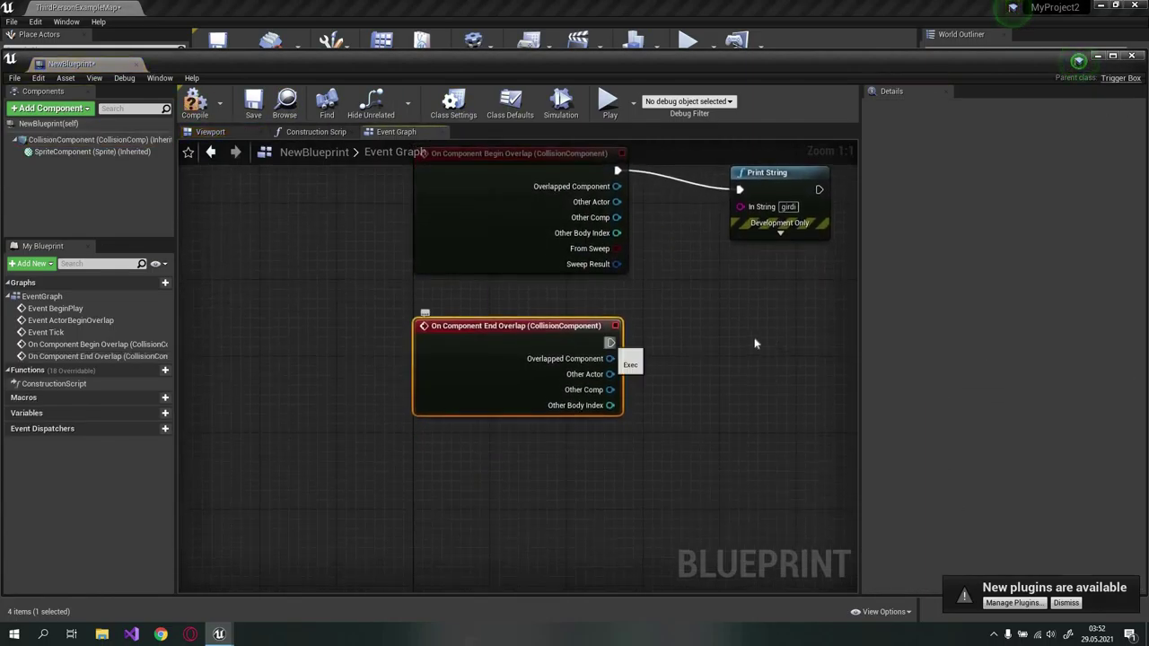
left_click_drag(611, 343, 792, 384)
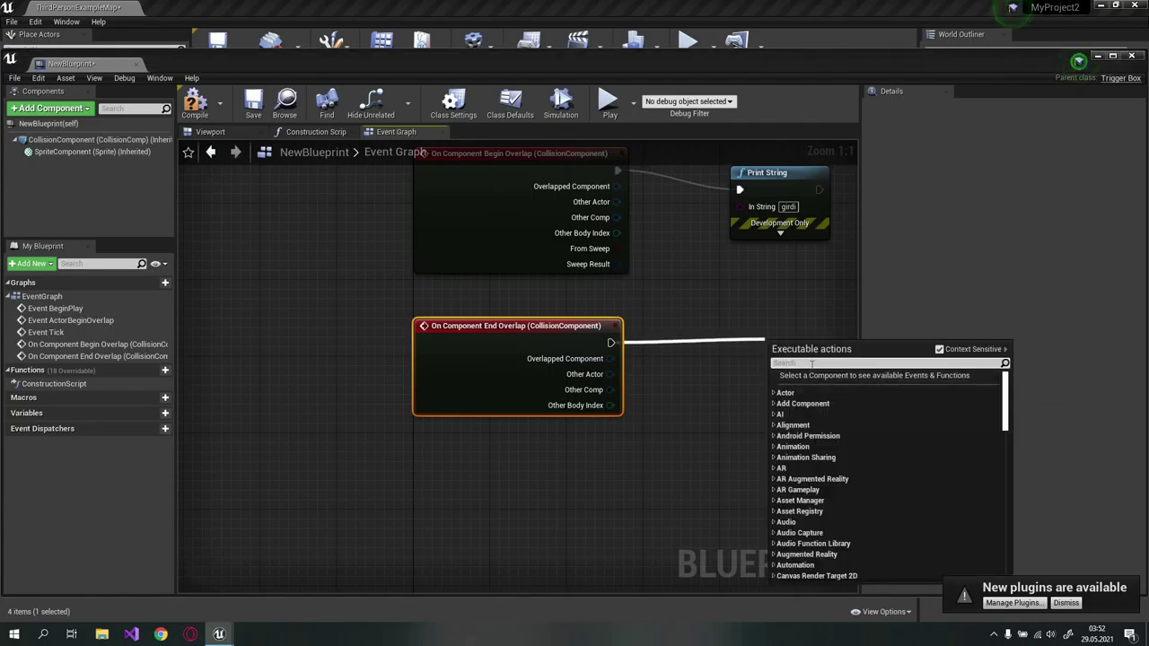
type("pr")
left_click(819, 478)
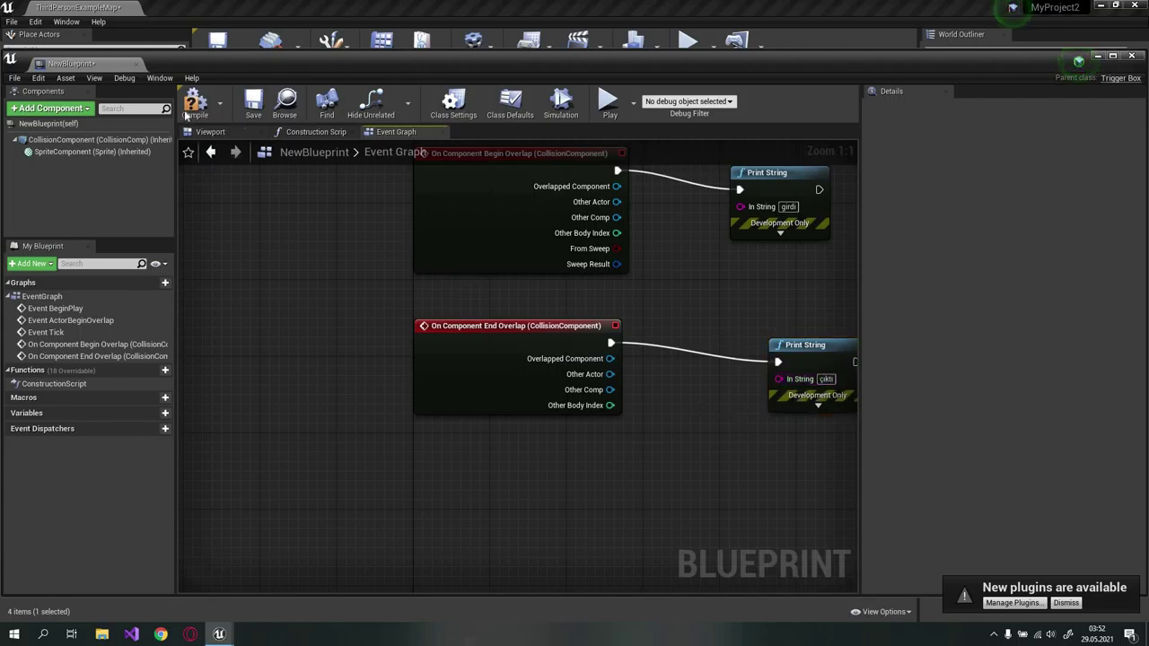
Step: Compile and save the blueprint, then close its editor
key("F7")
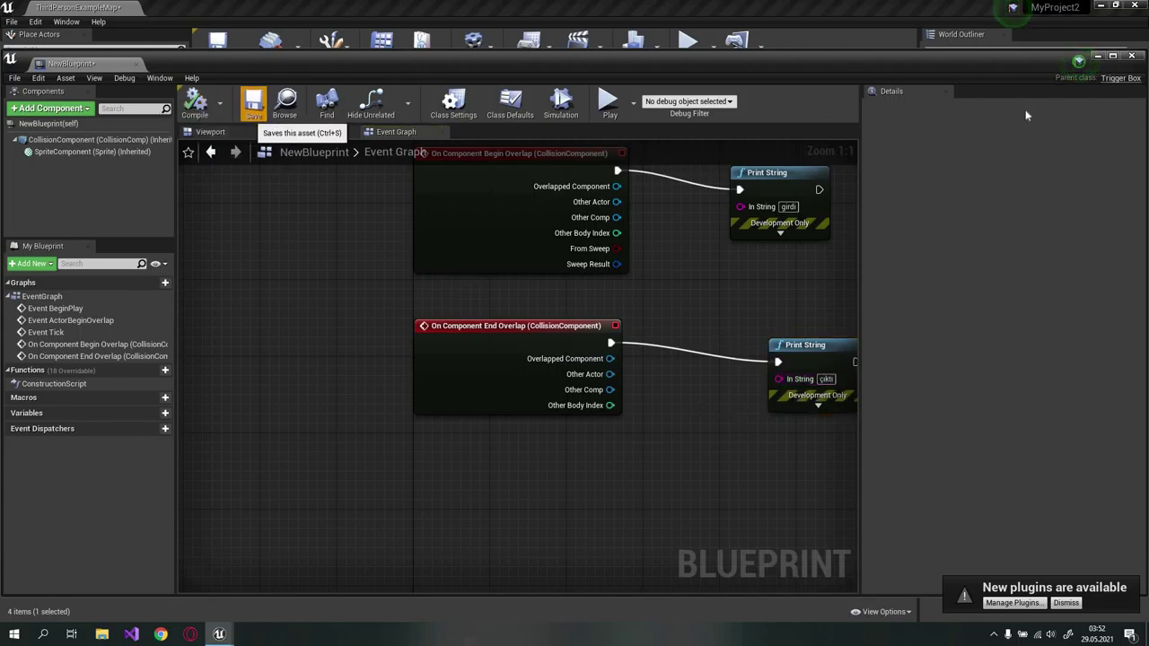
left_click(253, 101)
left_click(1133, 58)
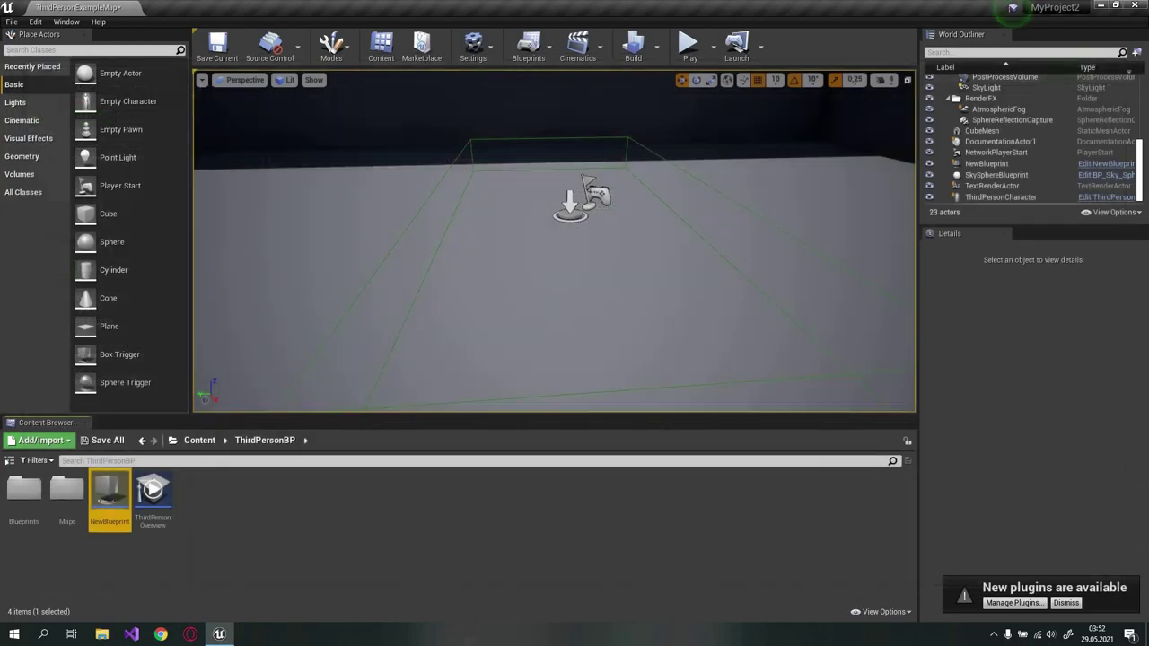
Step: Play the level and walk the character into and out of the trigger, showing girdi and çıktı
left_click(688, 47)
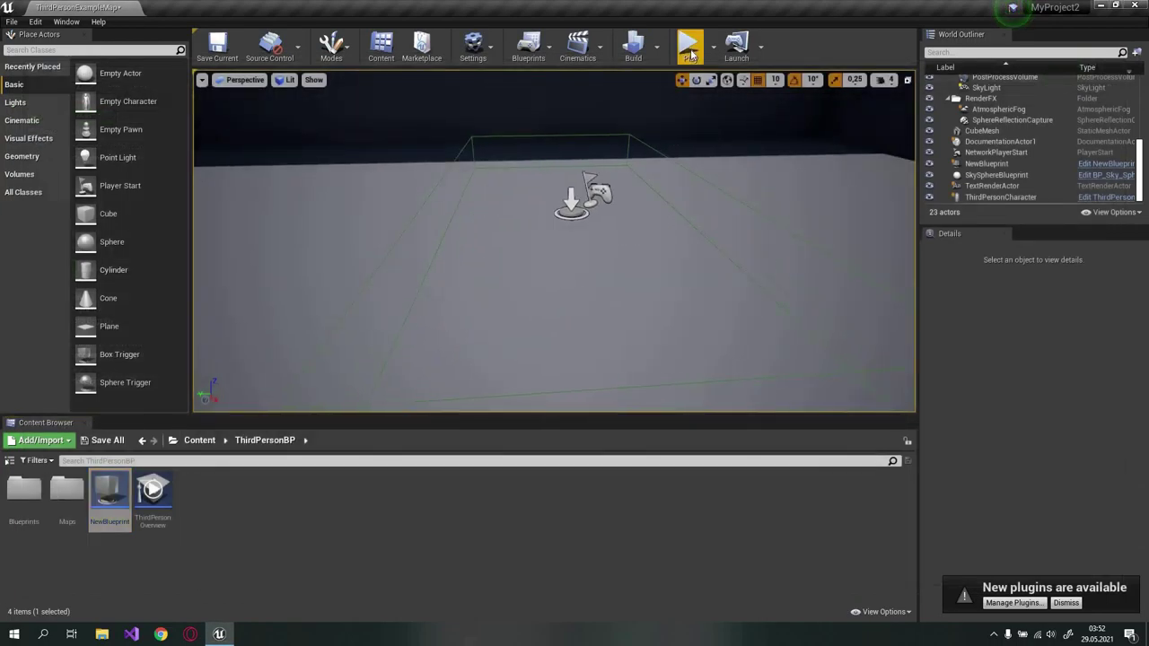
left_click(553, 240)
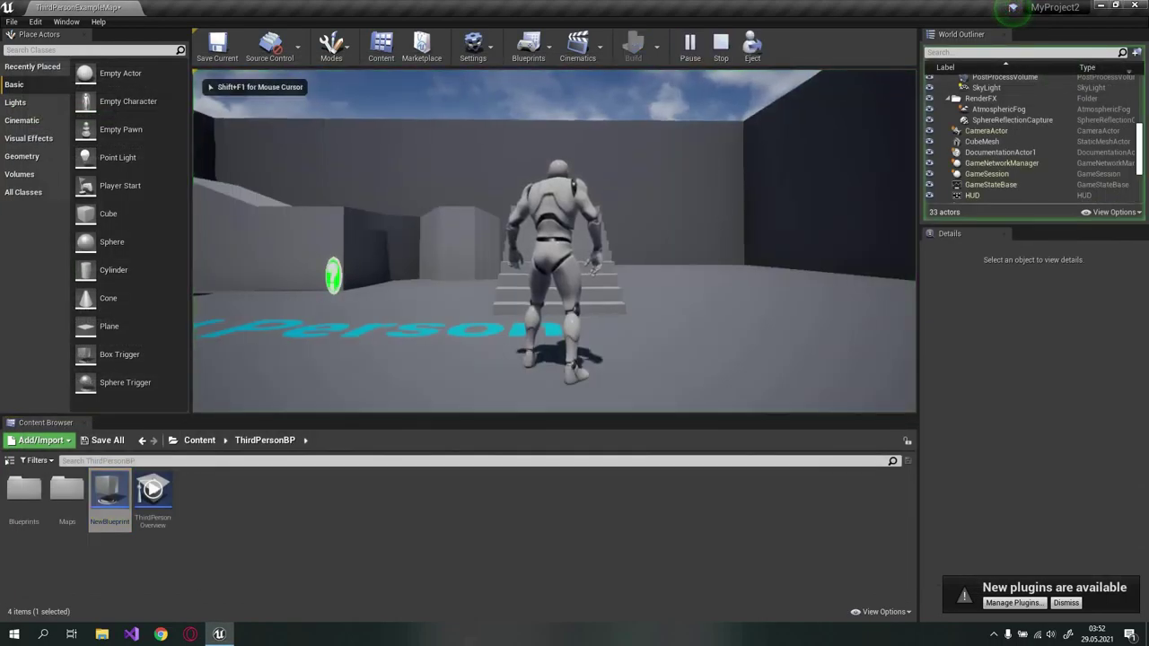
key("w")
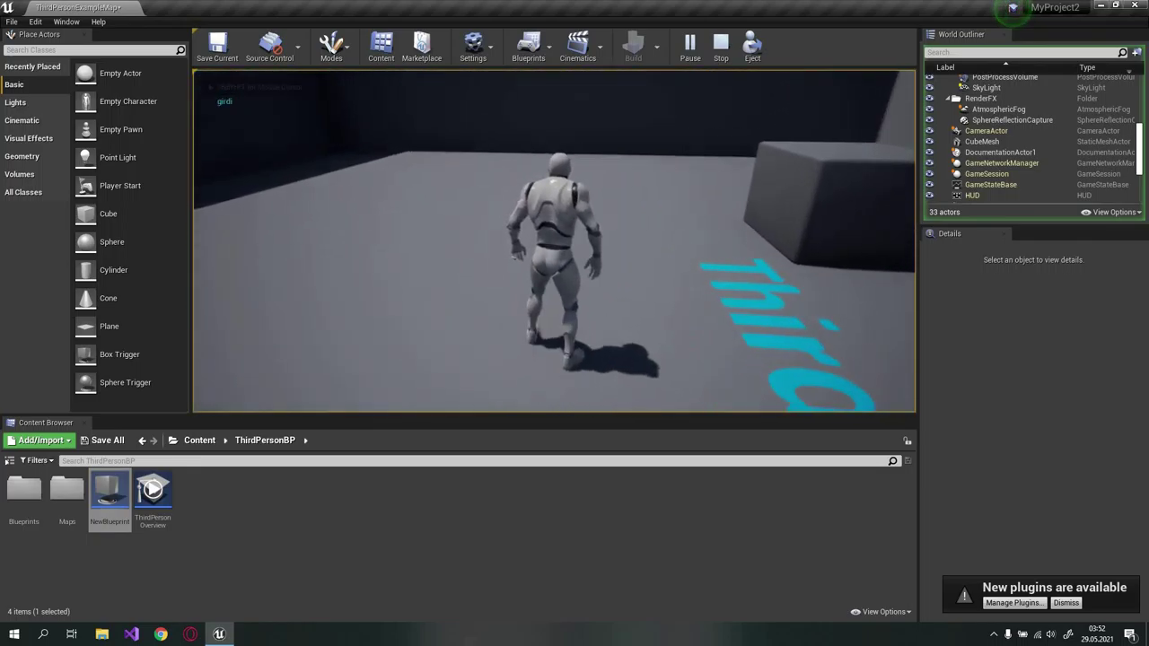
key("d")
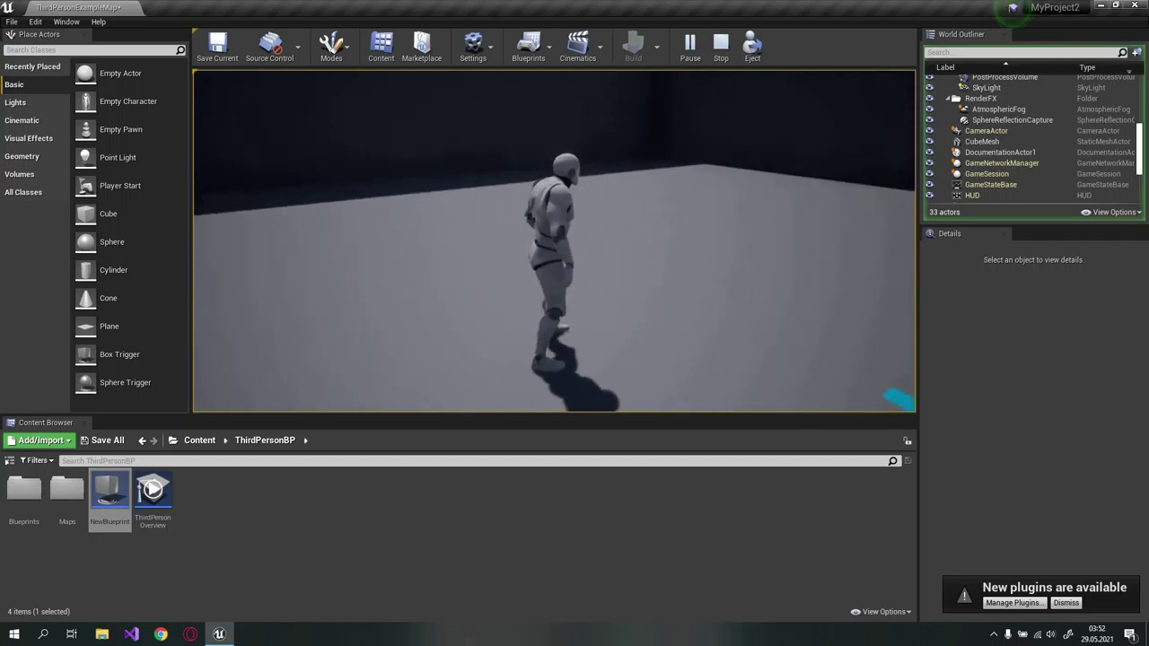
key("s")
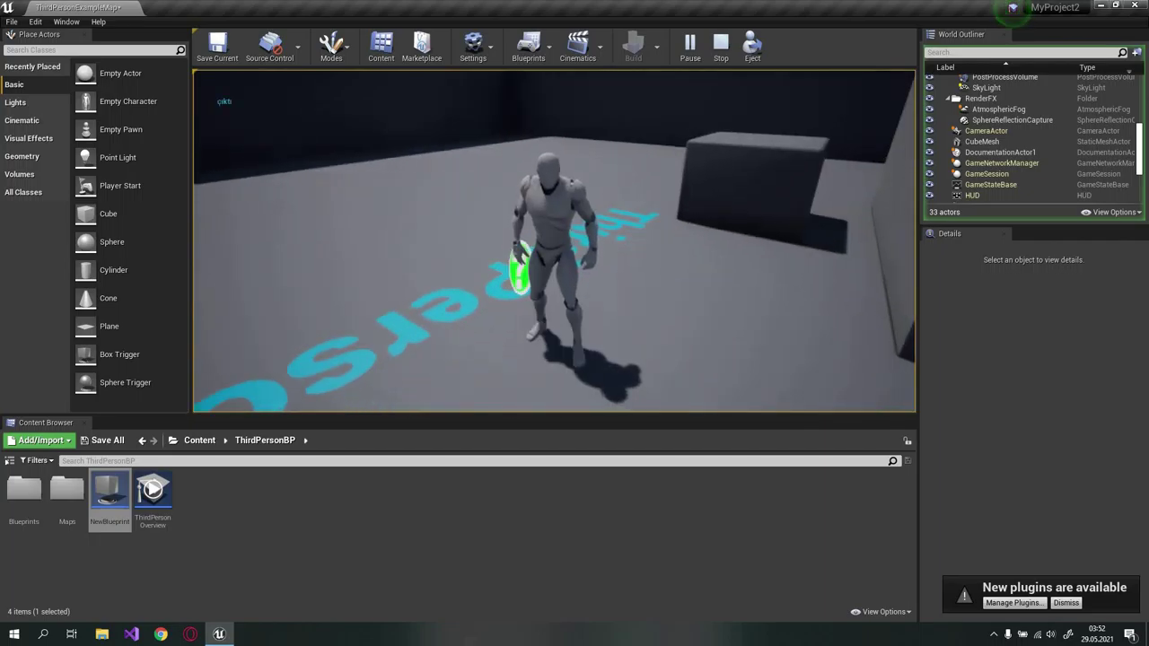
key("w")
key("a")
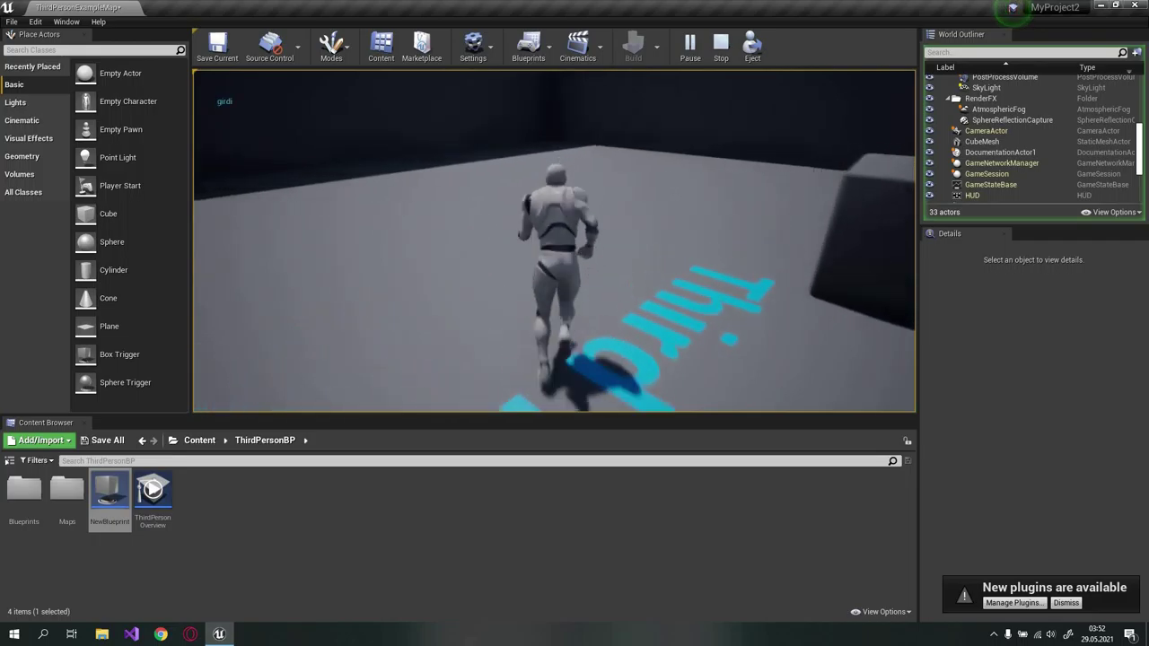
key("w")
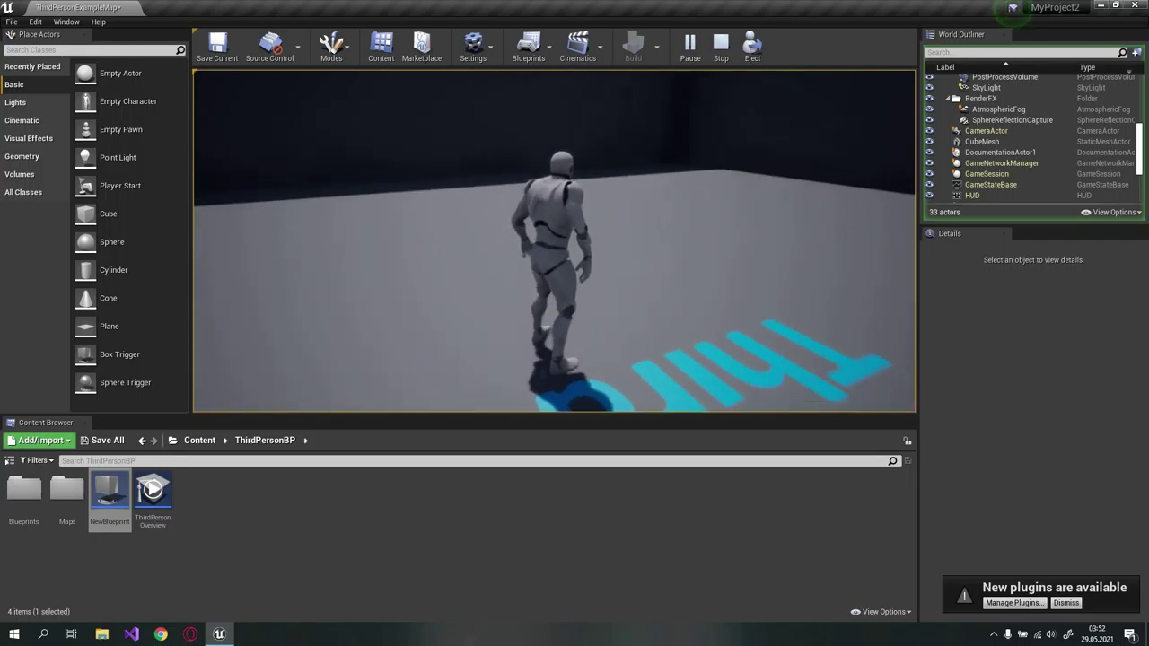
key("w")
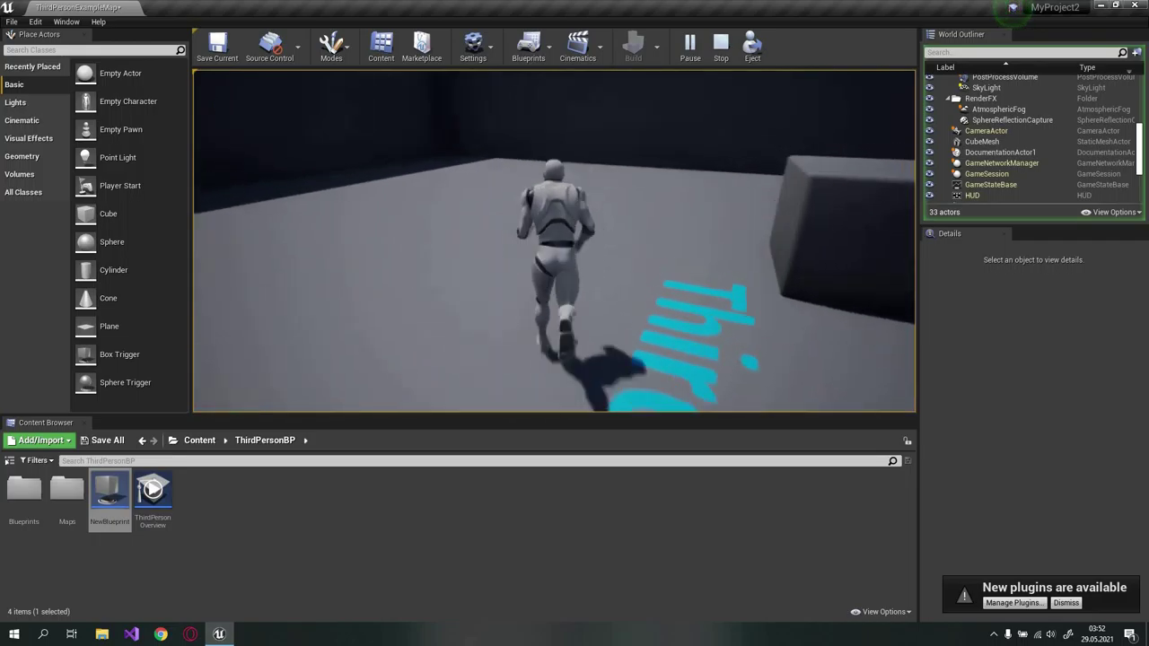
Step: Run the character back and forth through the trigger to repeat the messages
key("s")
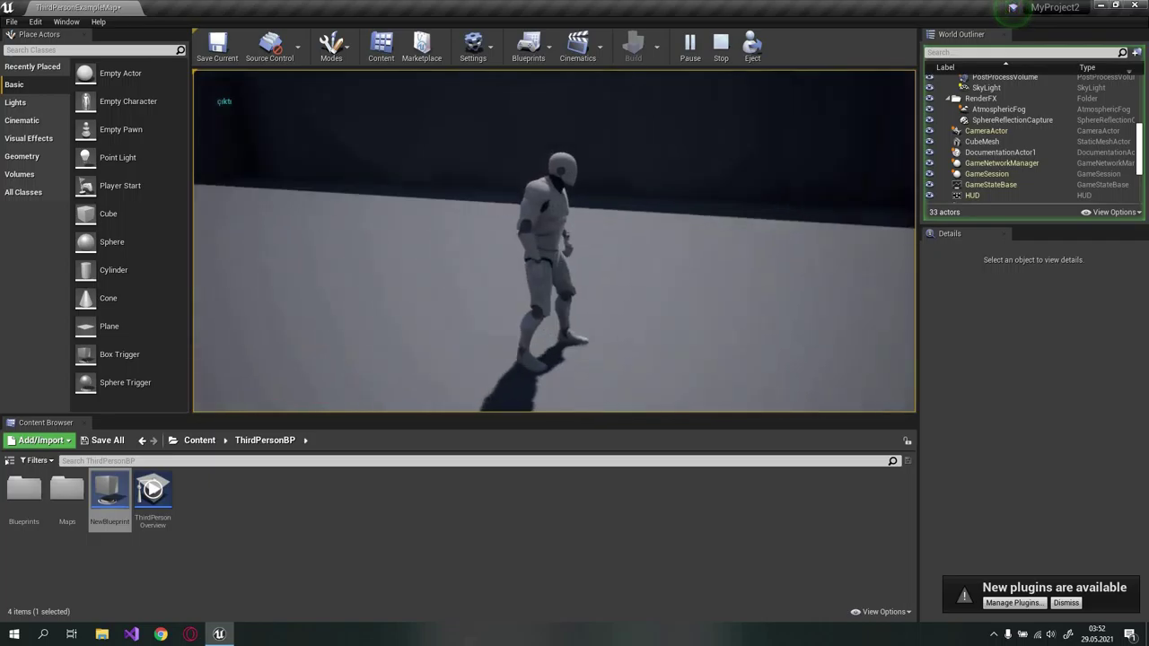
key("w")
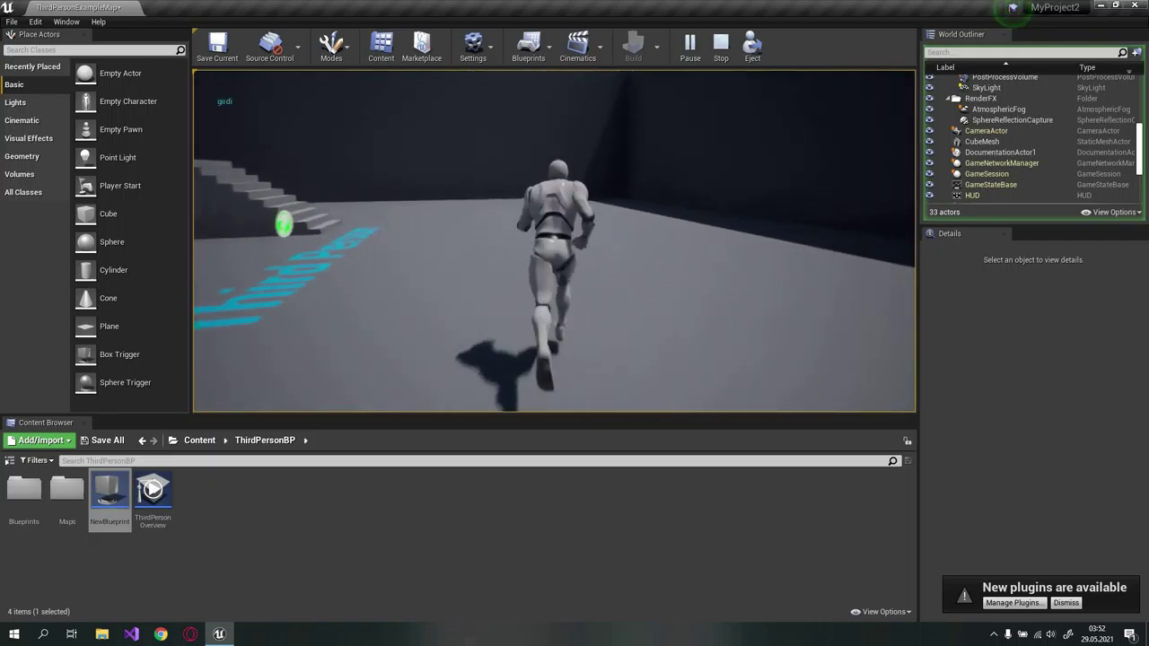
key("a")
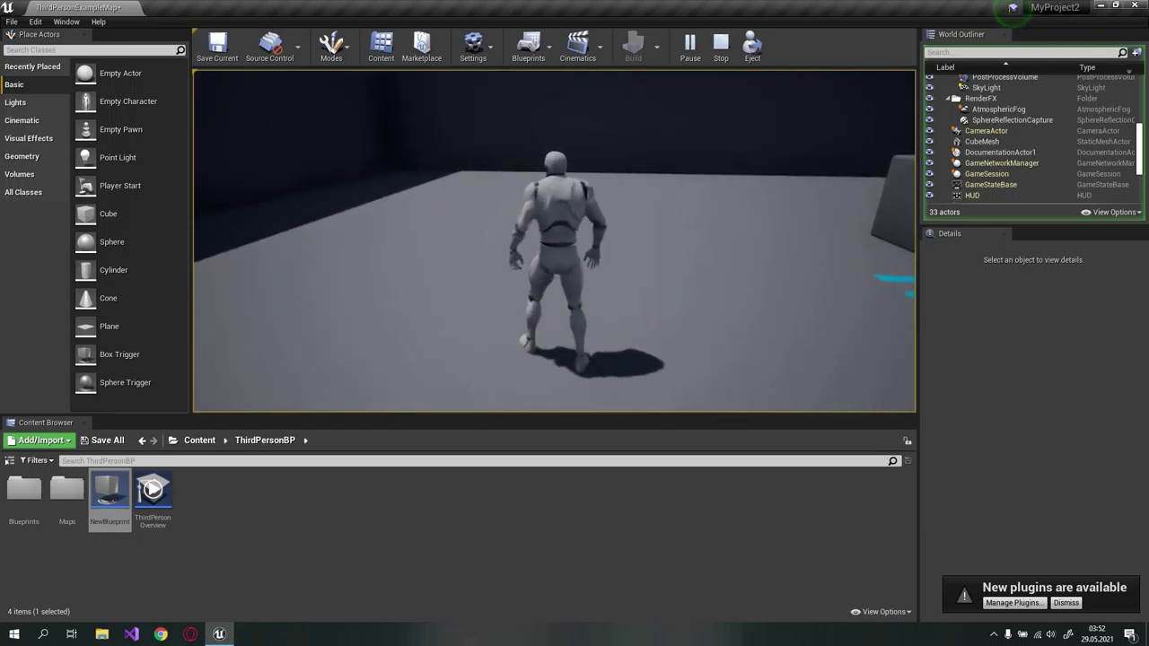
key("w")
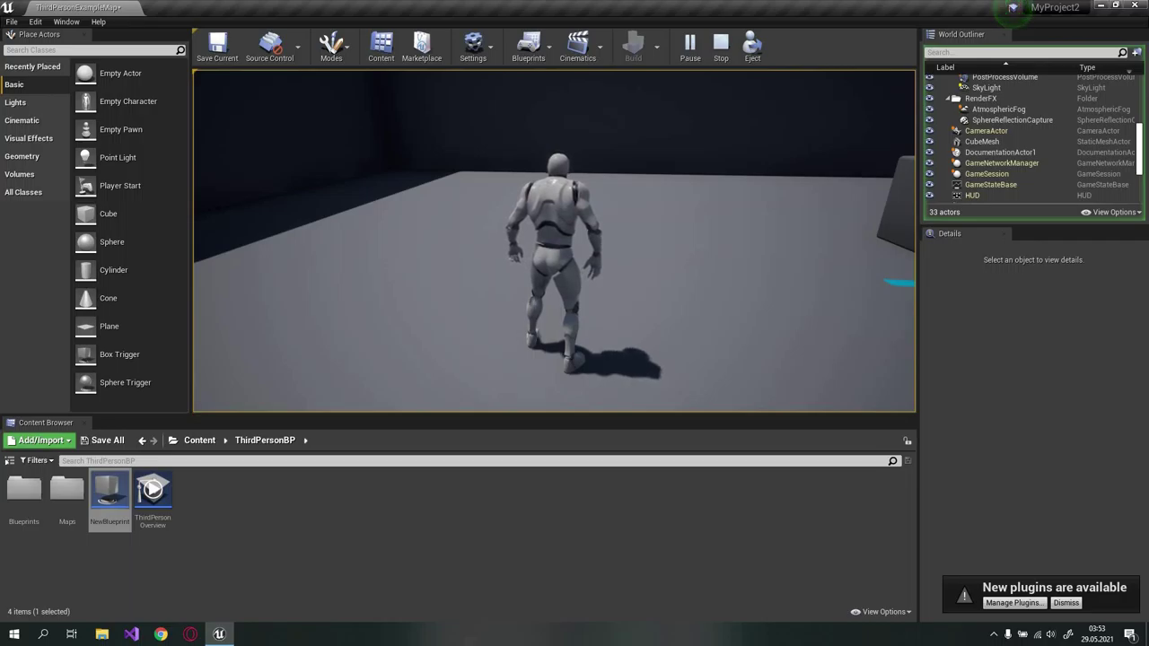
key("w")
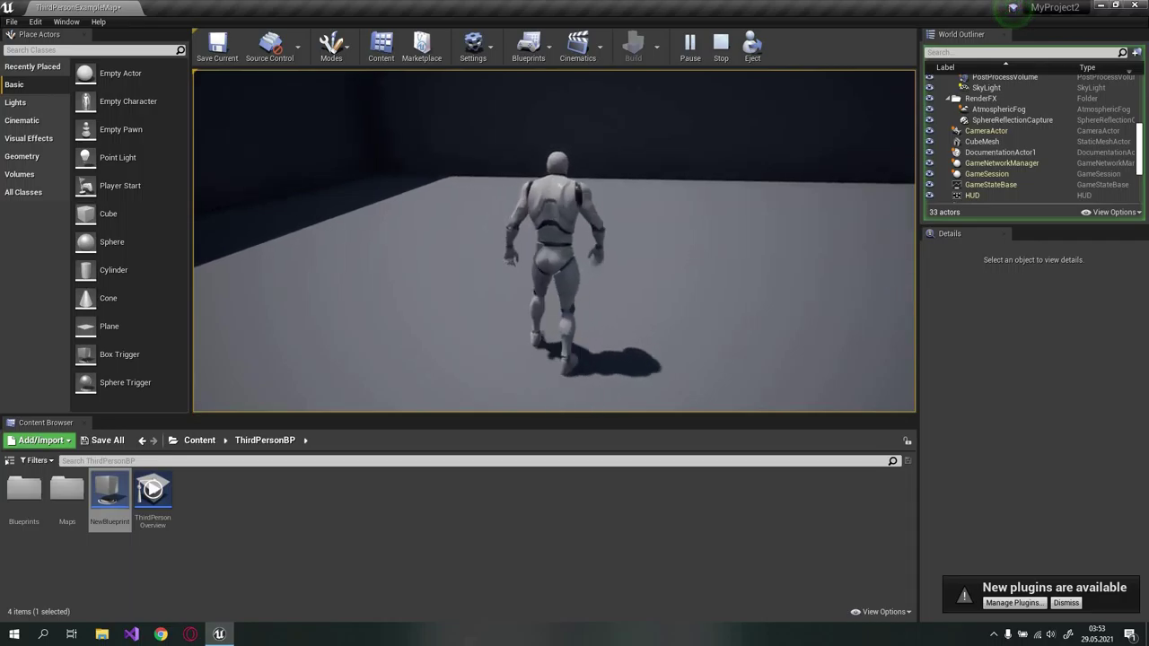
key("s")
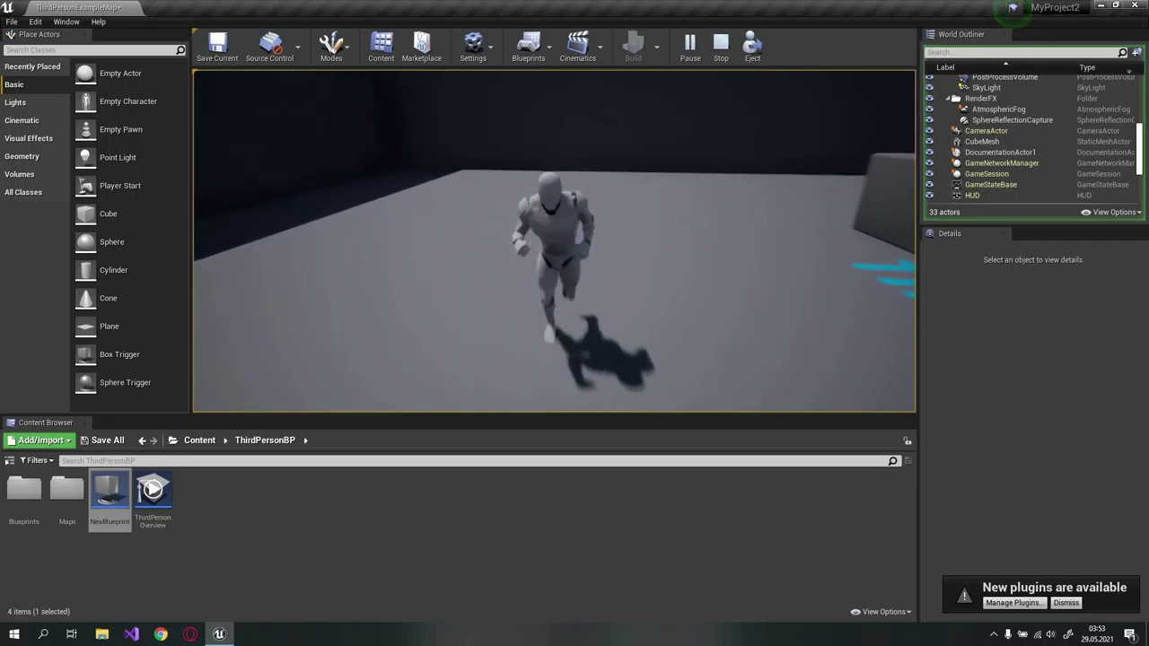
key("w")
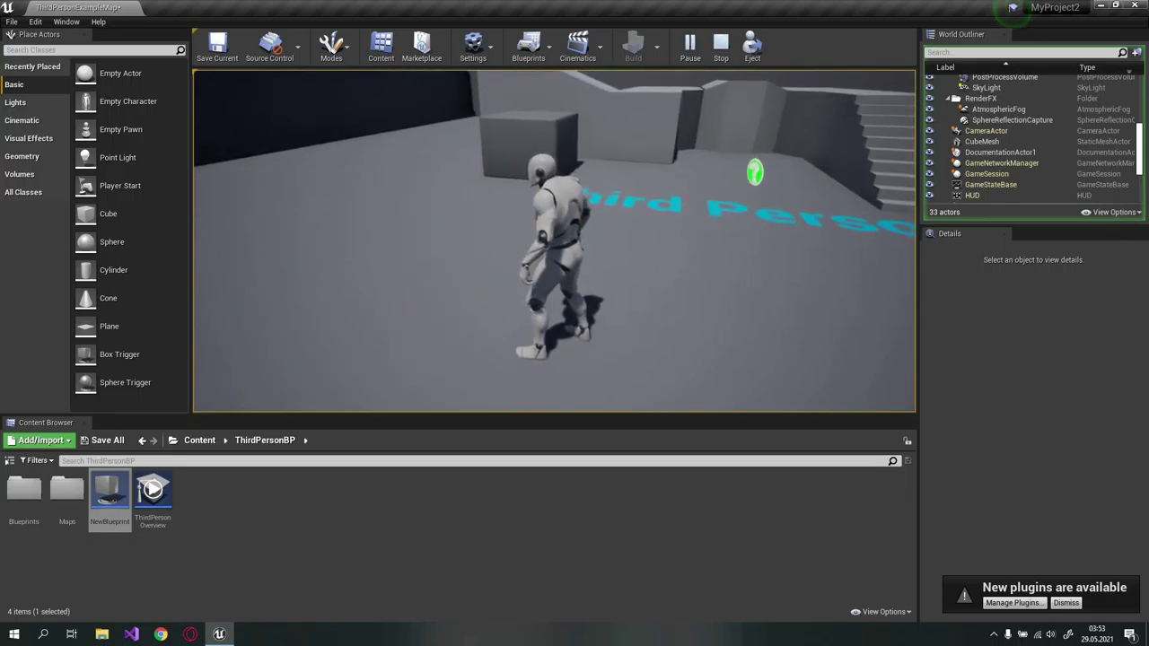
key("w")
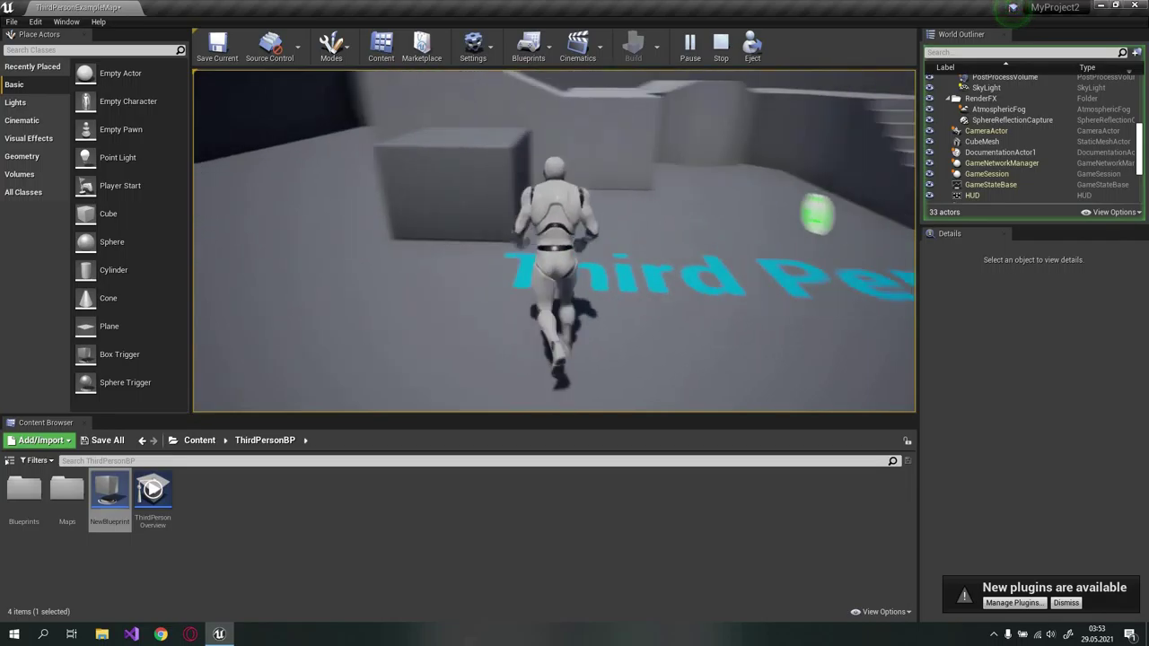
key("s")
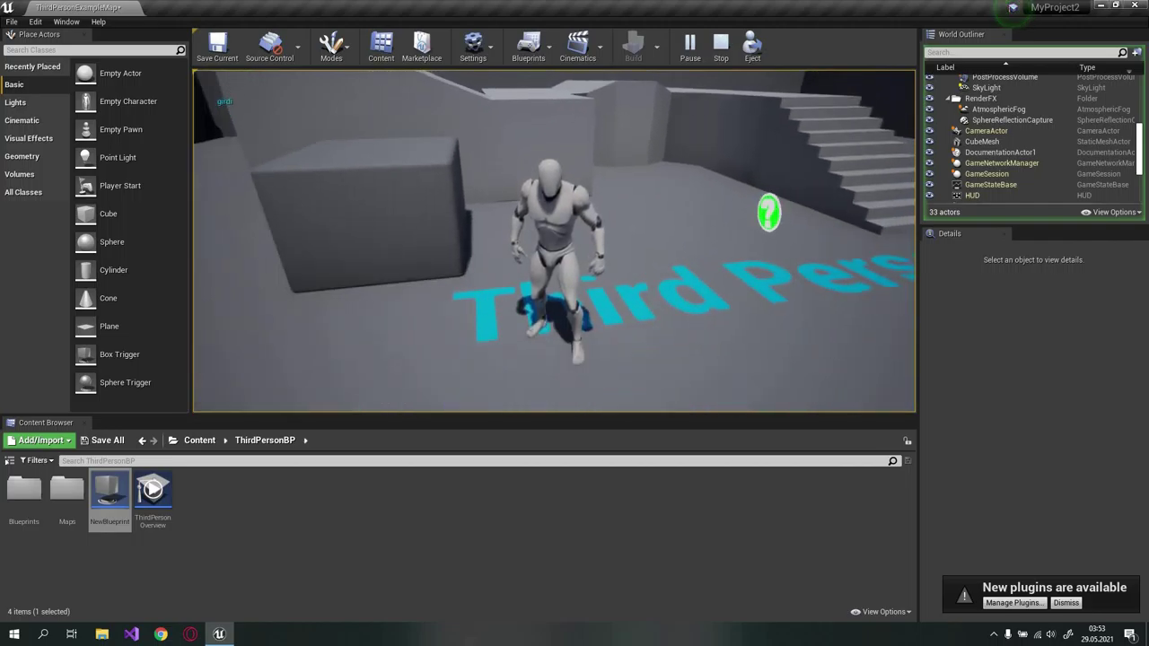